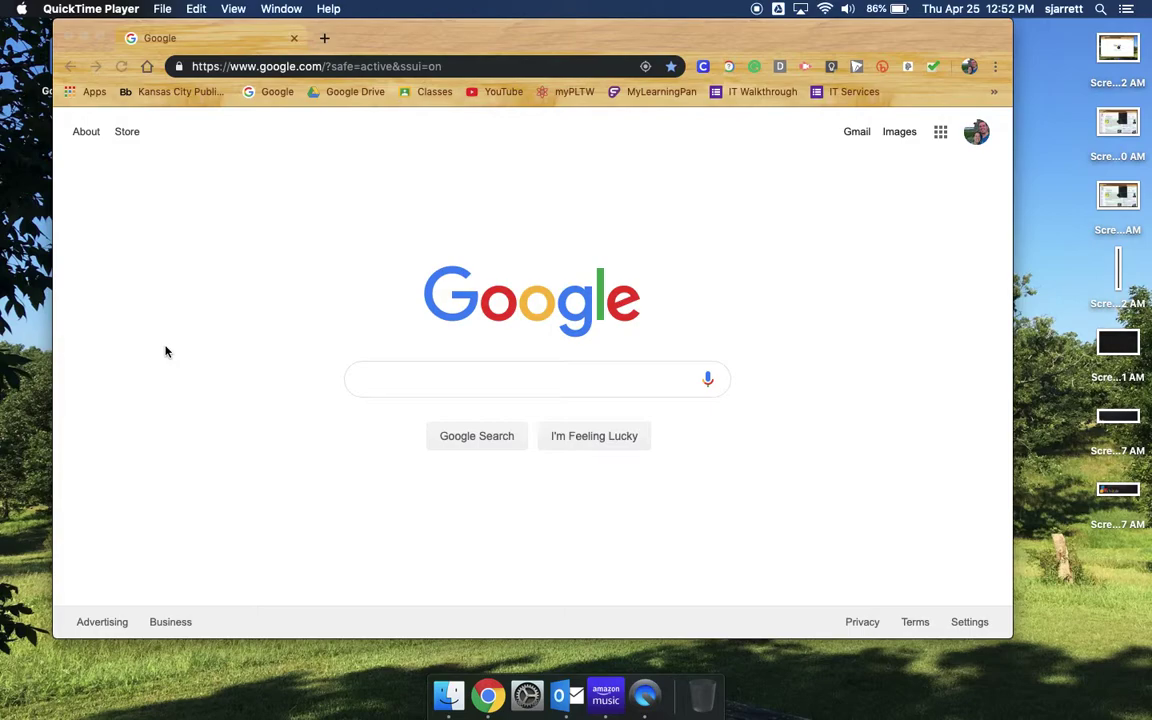
- Search Google for "web store" and open the Chrome Web Store result
left_click(383, 385)
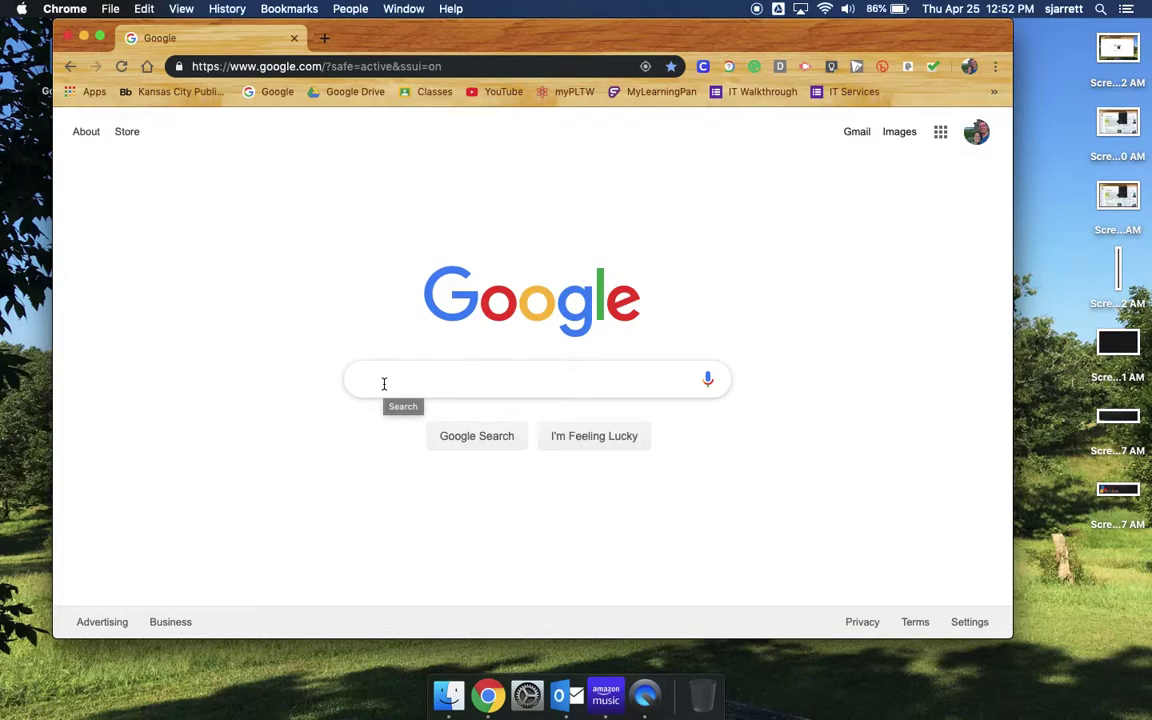
type("web store")
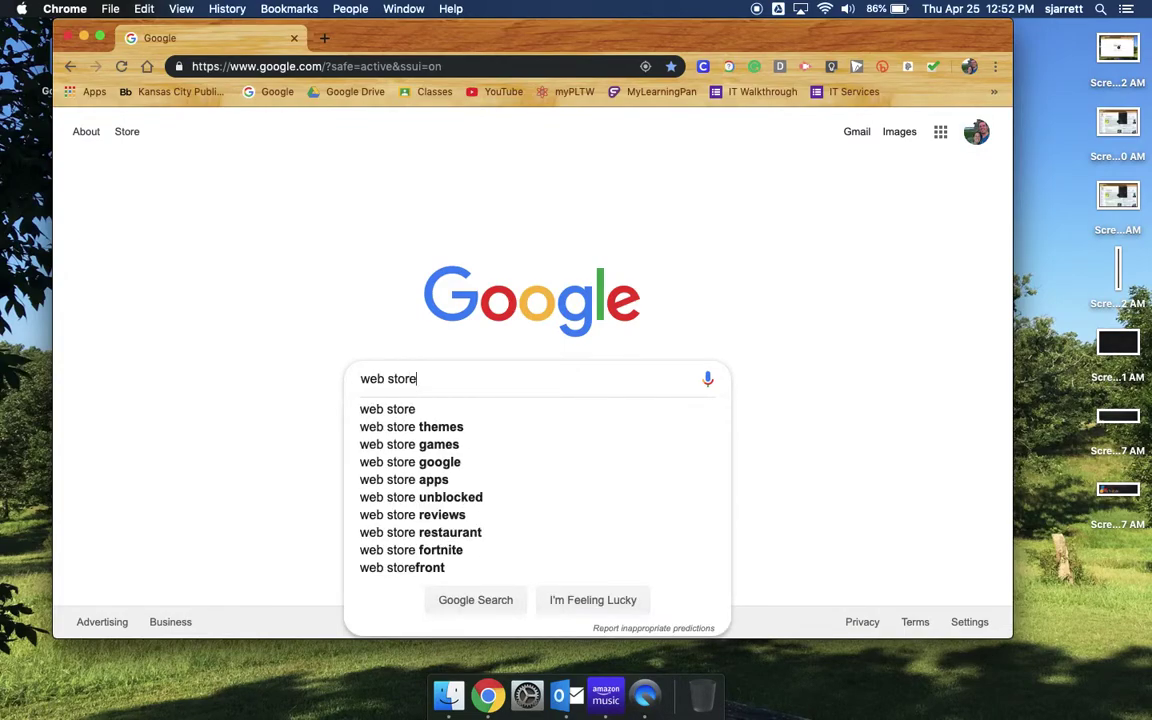
key("Return")
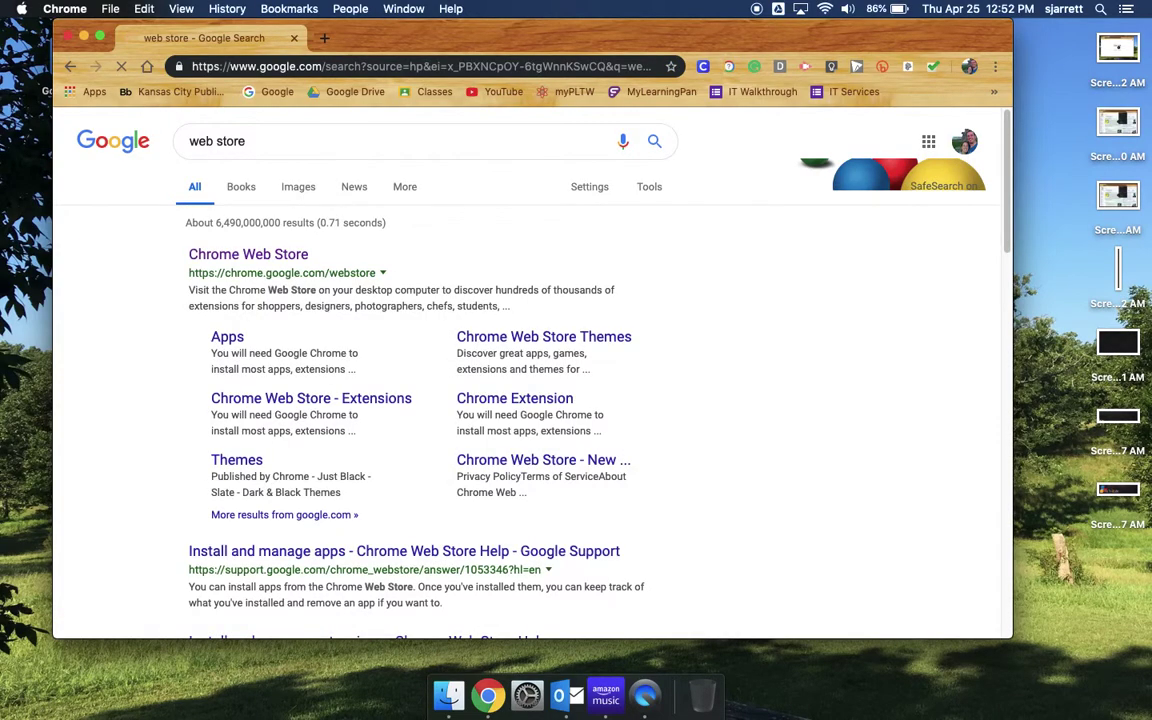
left_click(250, 255)
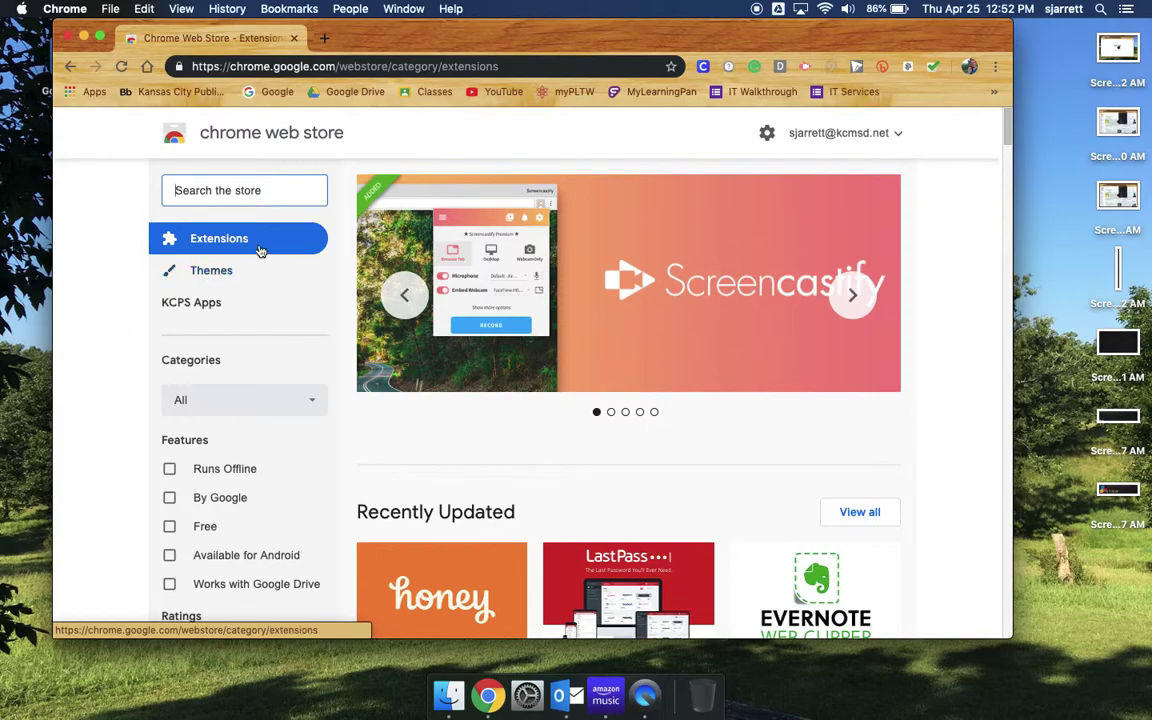
- Open the Web Store from the browser's apps page and search it for "edit videos"
left_click(94, 92)
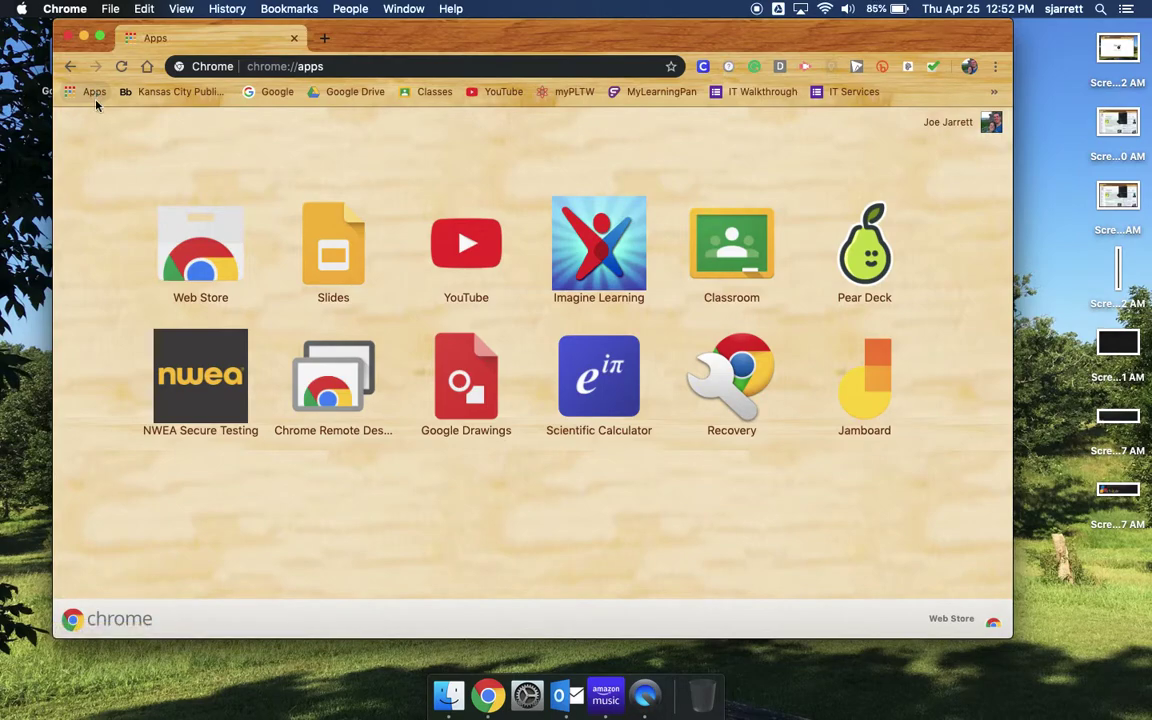
left_click(199, 254)
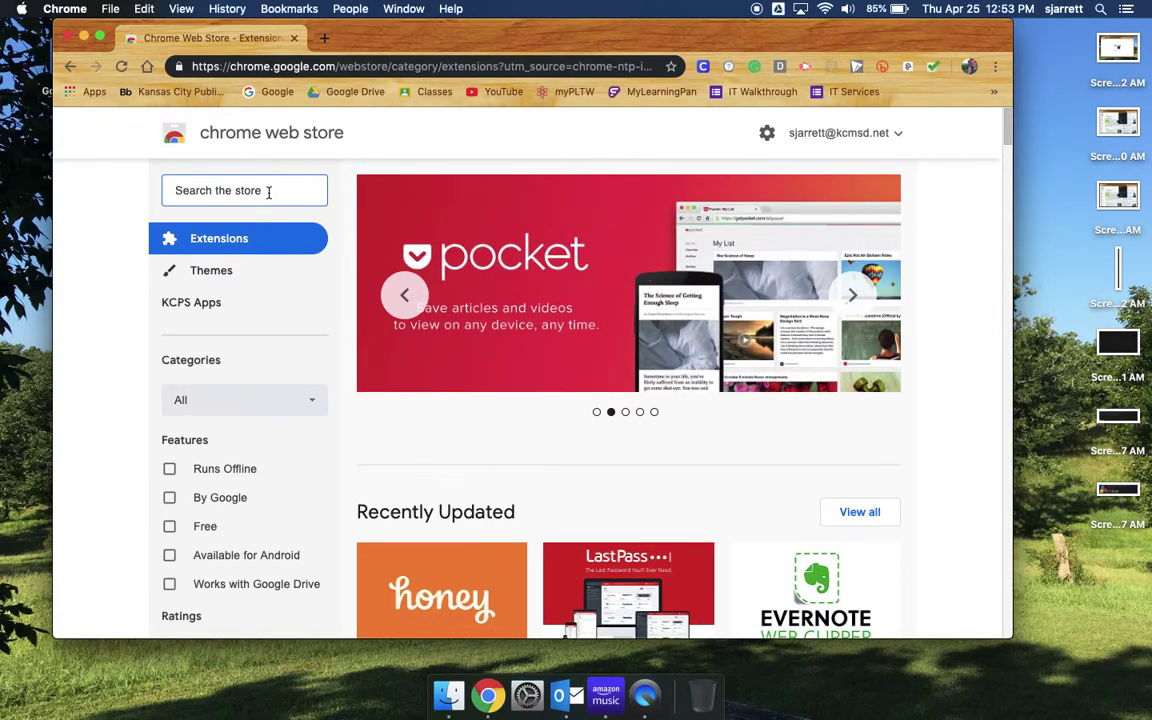
type("edit")
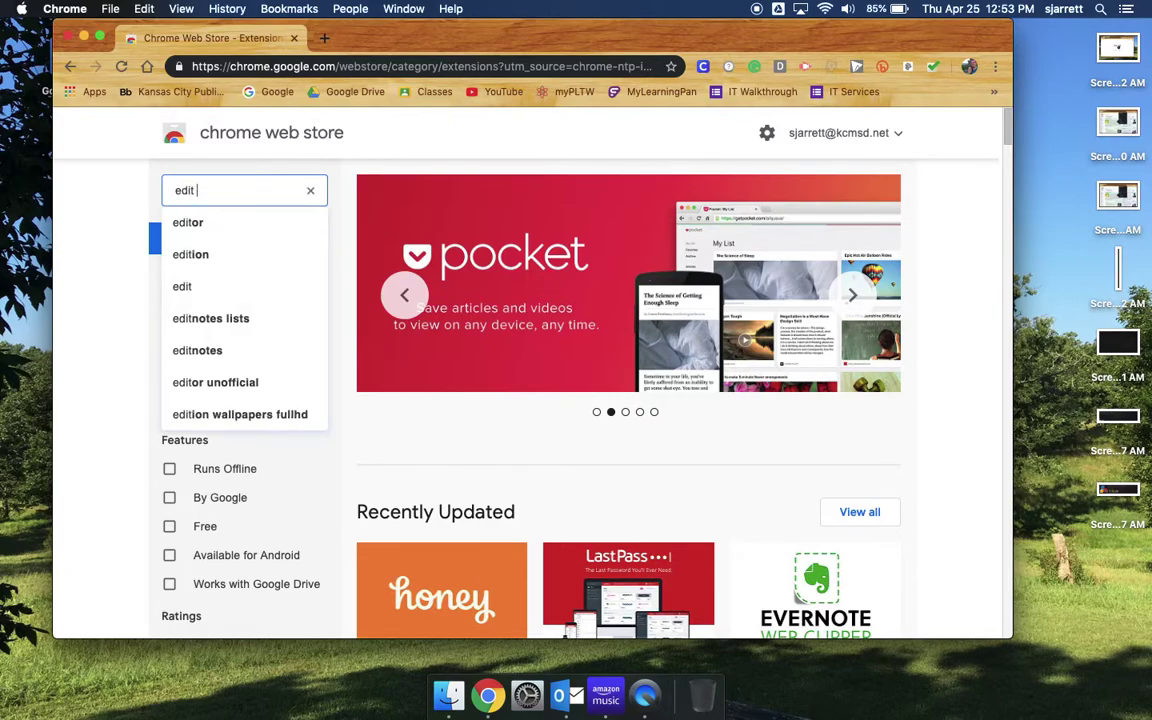
type(" videos")
key("Return")
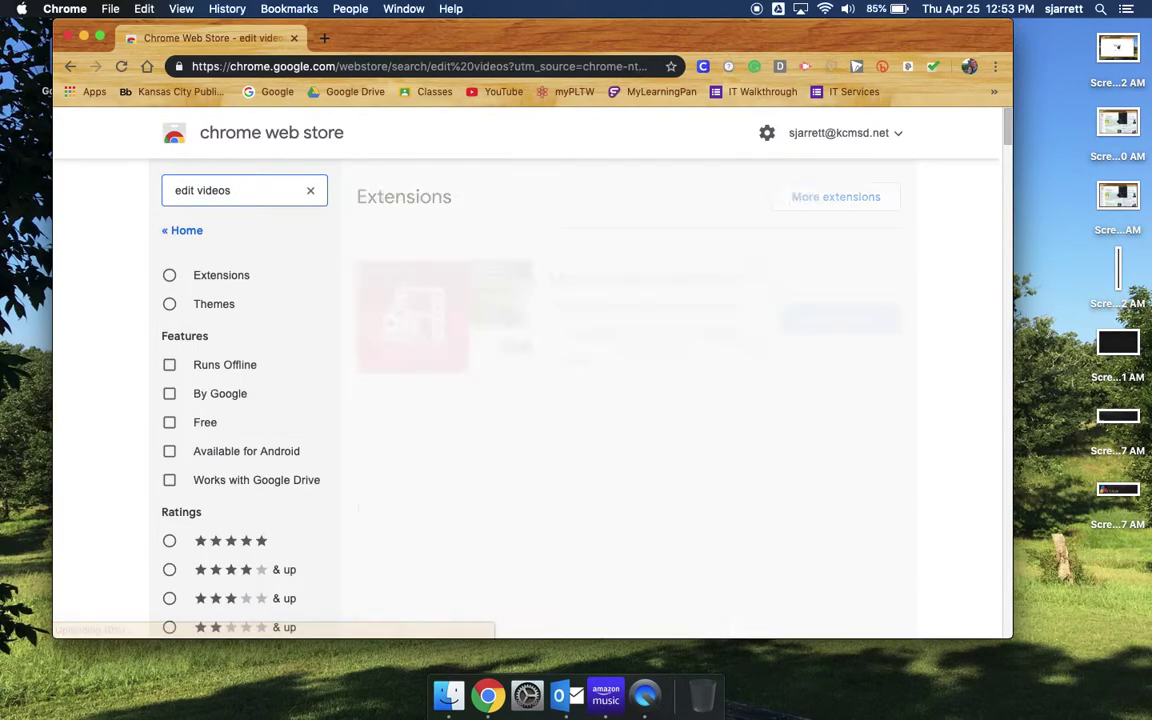
scroll(540, 371, "down", 1)
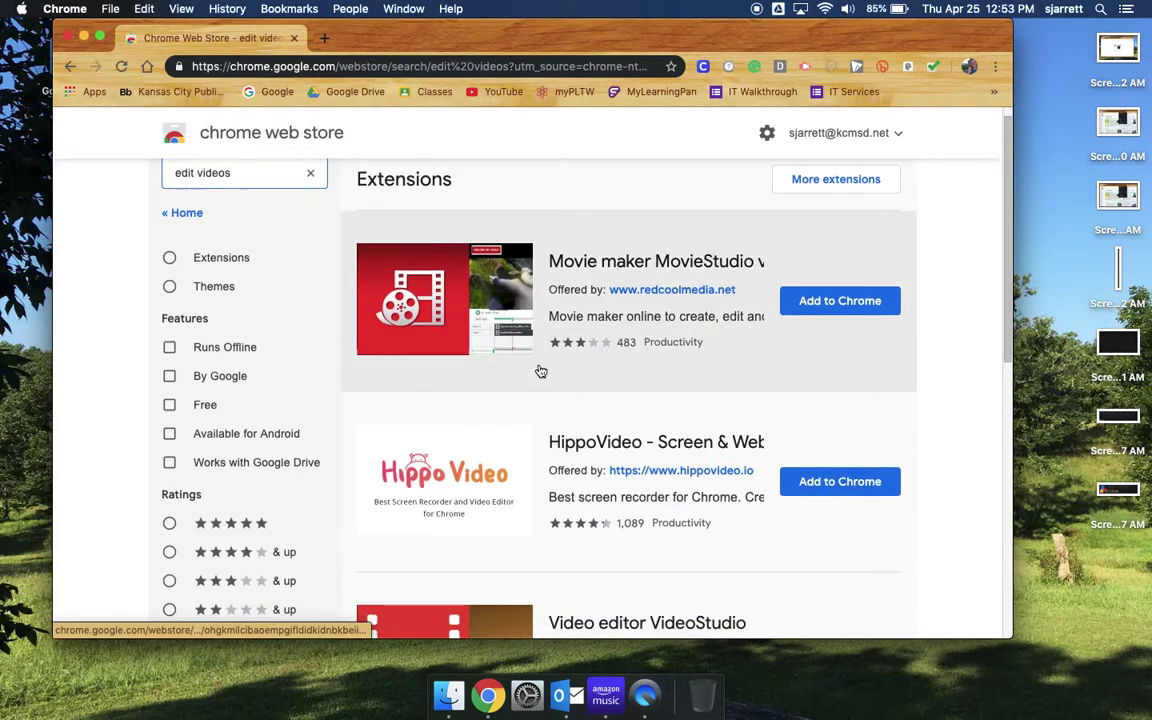
scroll(540, 370, "down", 3)
scroll(540, 368, "up", 4)
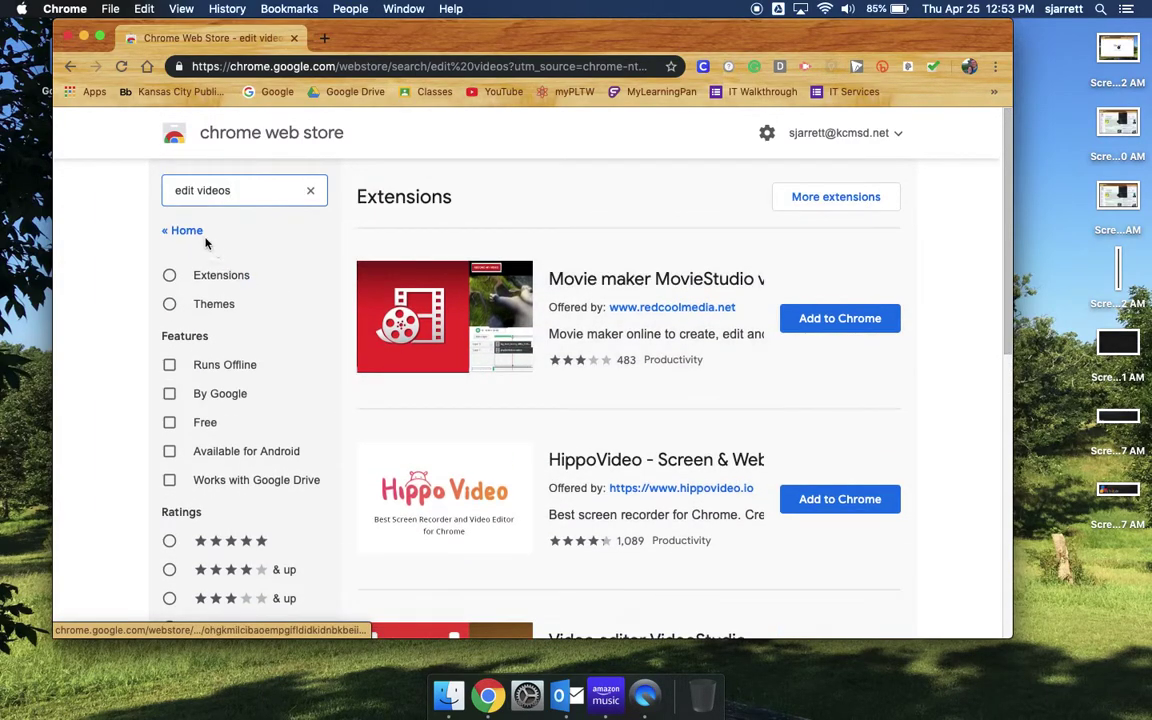
- Return to the store's home page and browse the themes published by Chrome
left_click(190, 231)
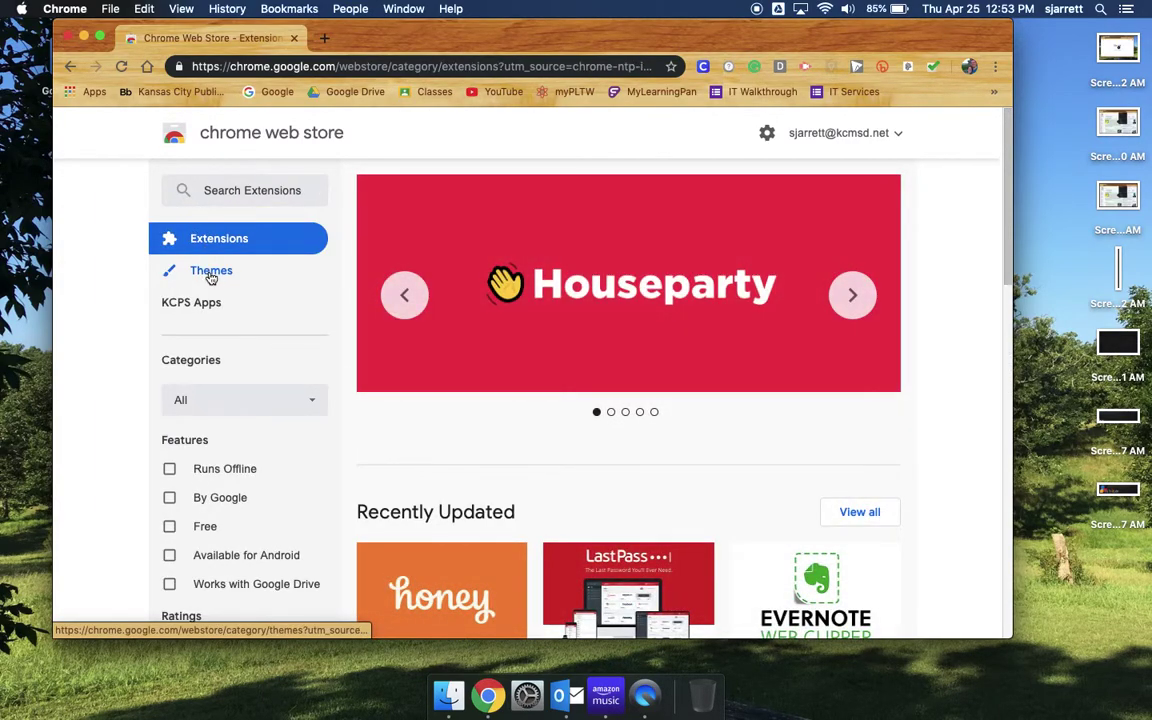
left_click(211, 272)
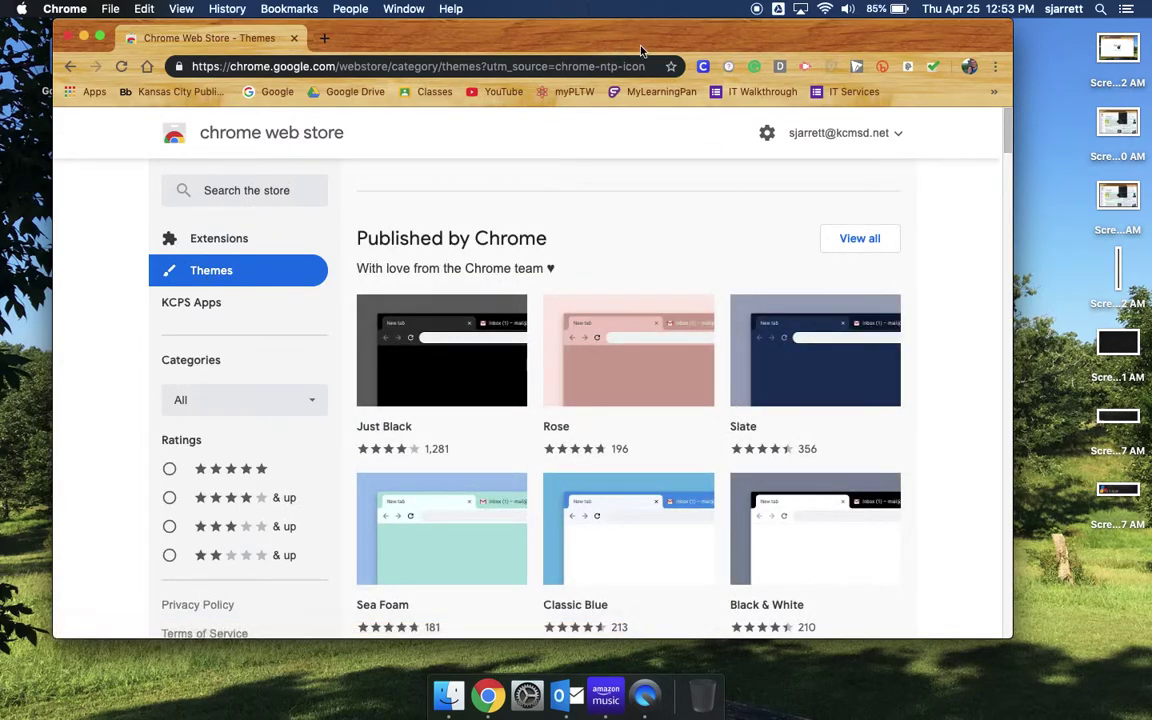
scroll(684, 436, "down", 1)
scroll(684, 436, "down", 2)
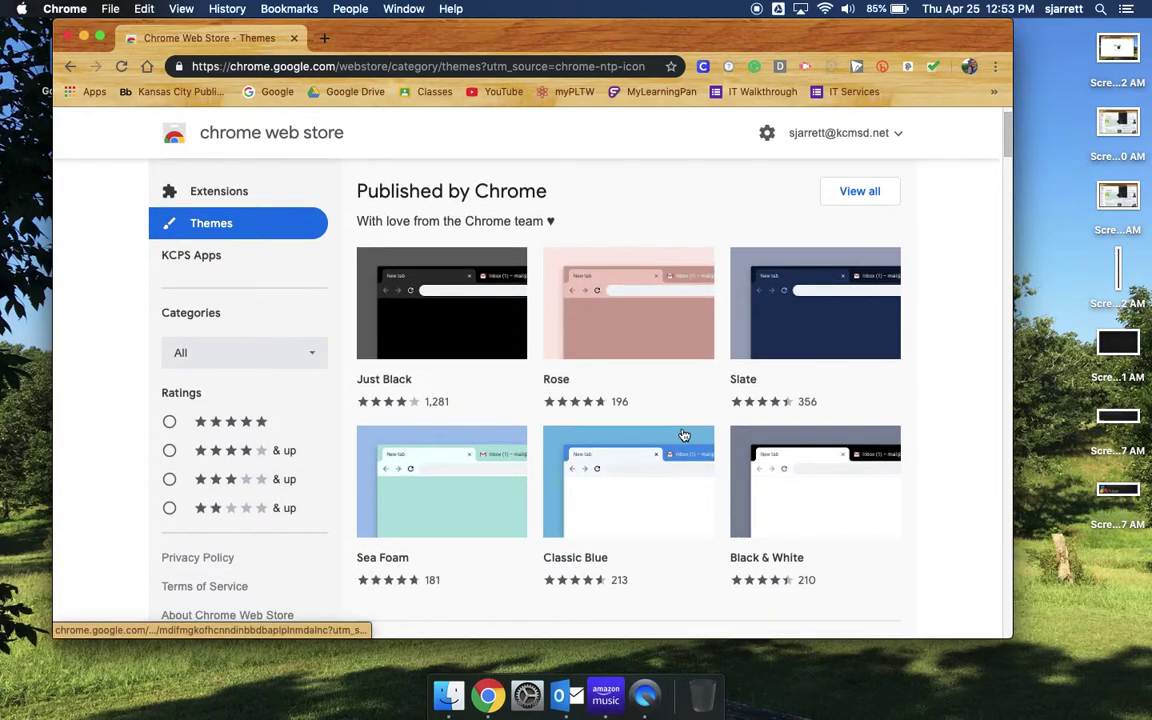
scroll(446, 380, "up", 2)
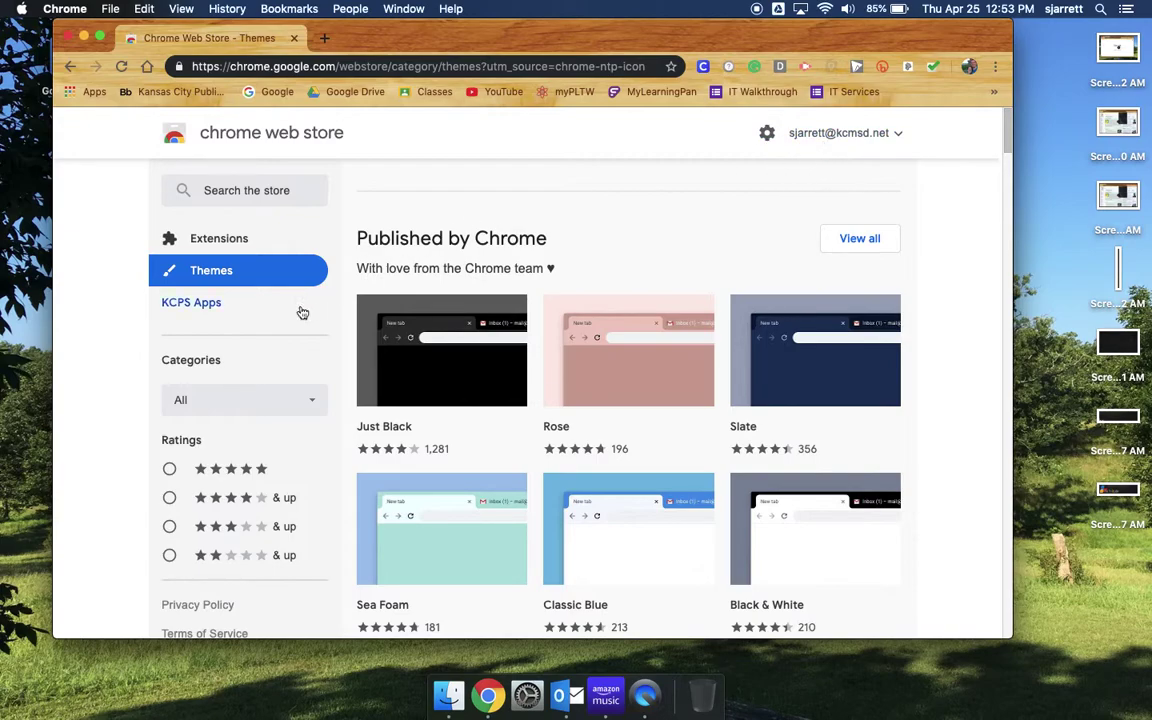
- Open the KCPS Apps collection and look through the apps offered for the domain
left_click(200, 309)
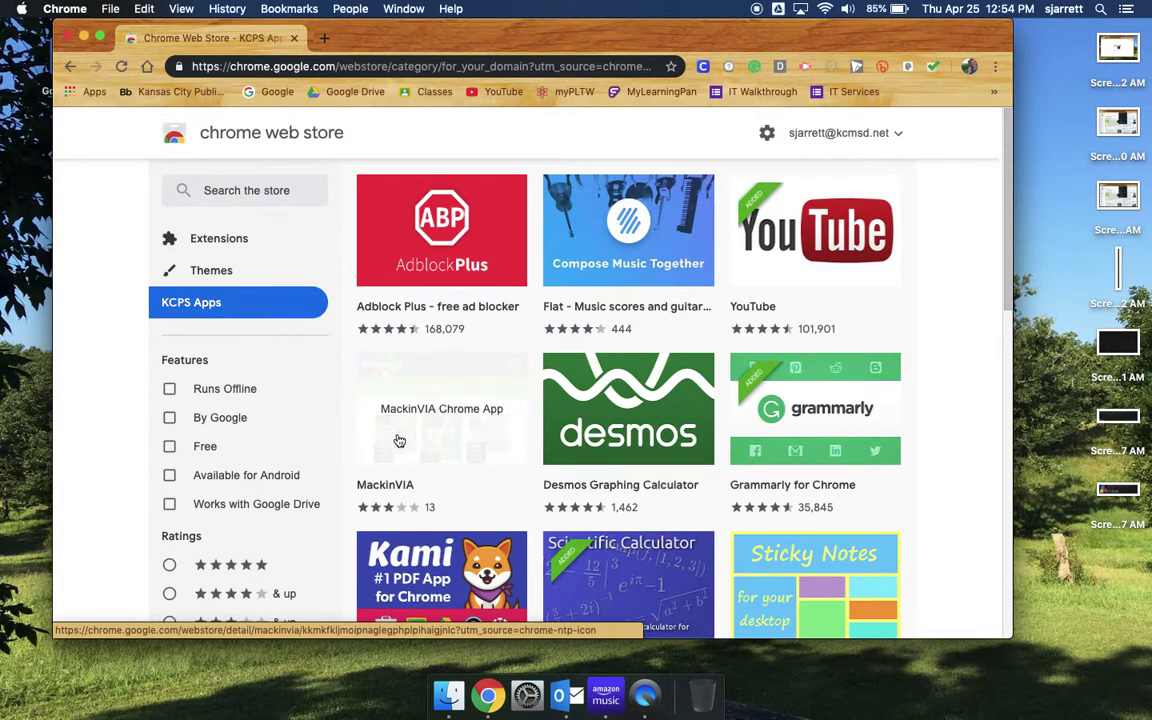
scroll(538, 435, "down", 1)
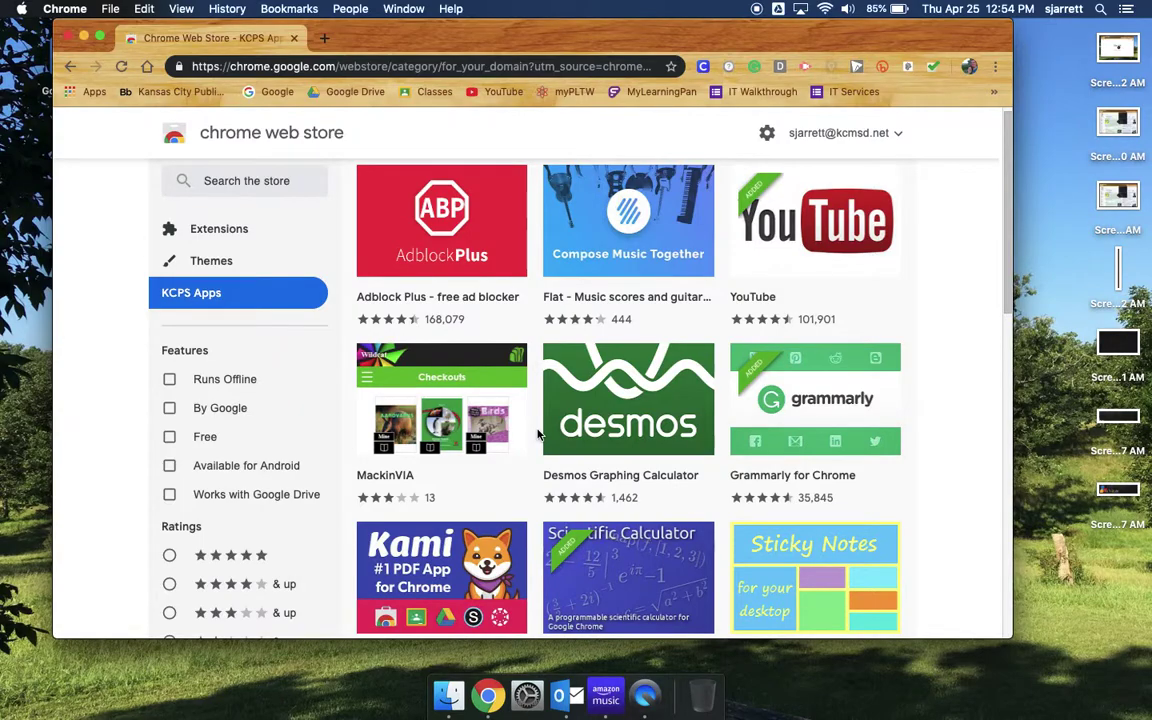
scroll(538, 435, "down", 3)
scroll(538, 435, "down", 5)
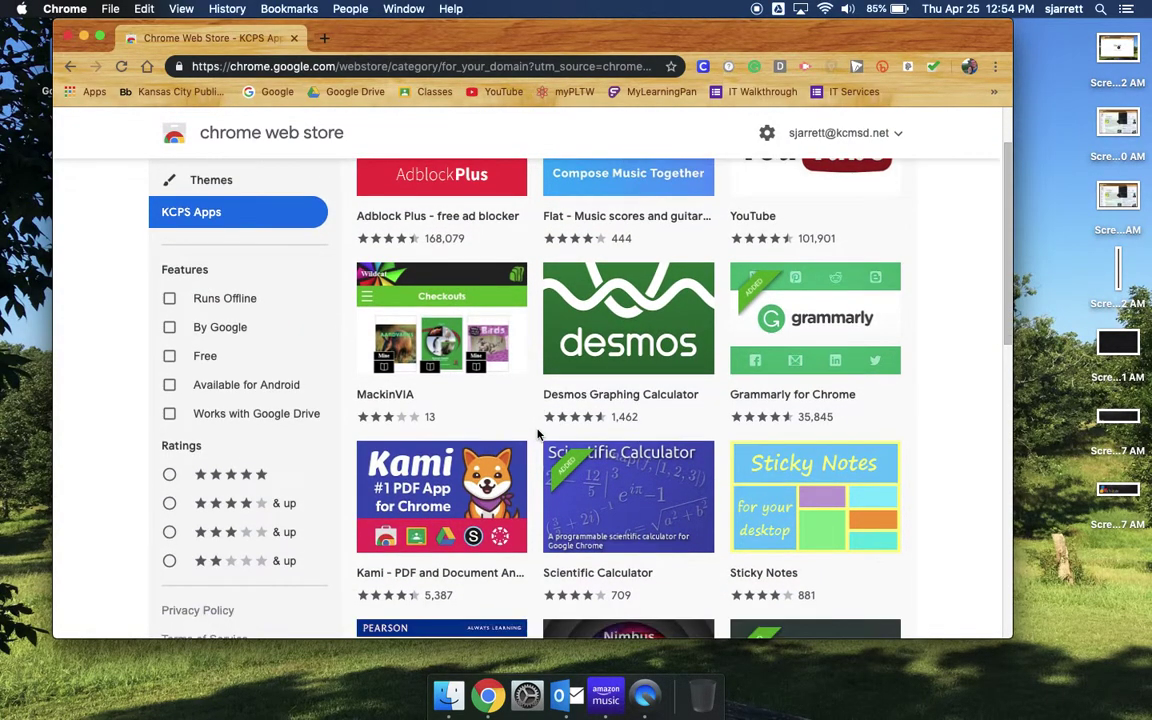
scroll(538, 435, "up", 6)
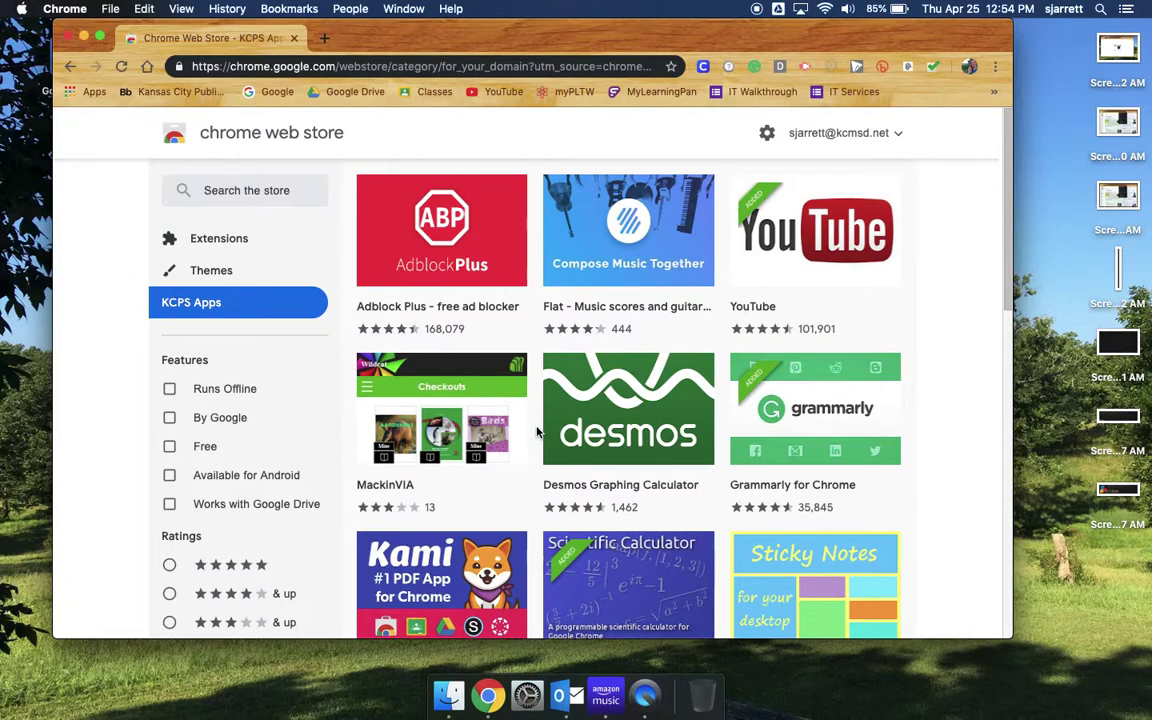
scroll(669, 452, "down", 2)
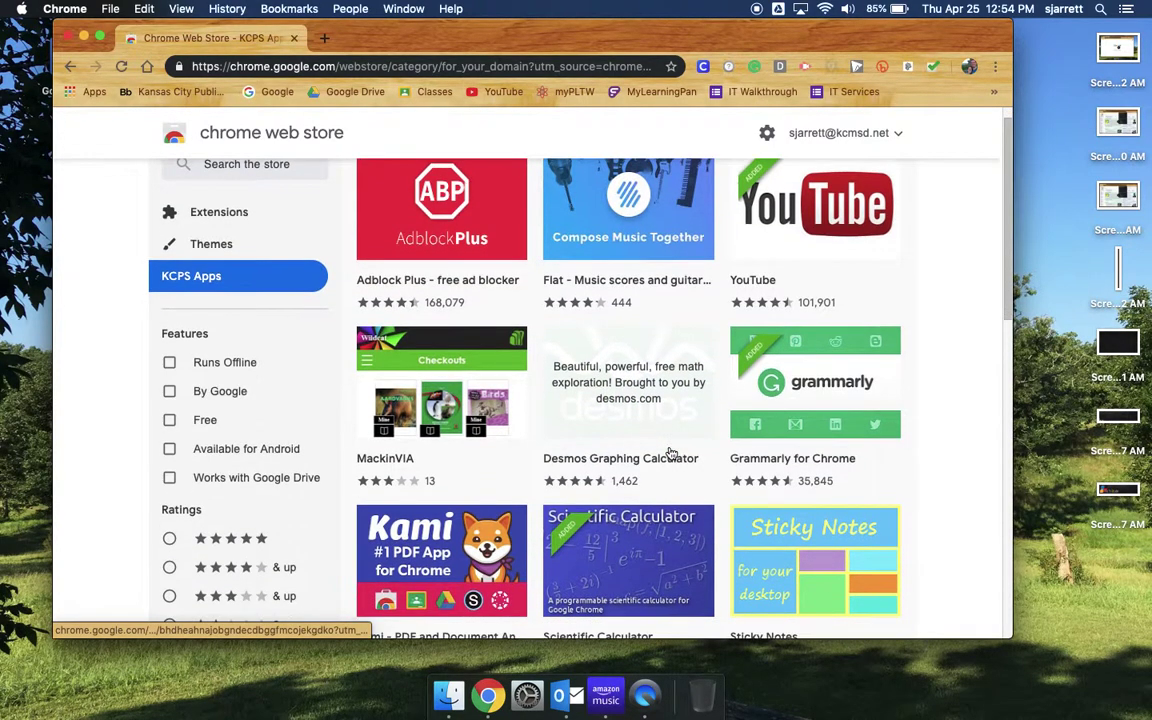
scroll(671, 452, "down", 5)
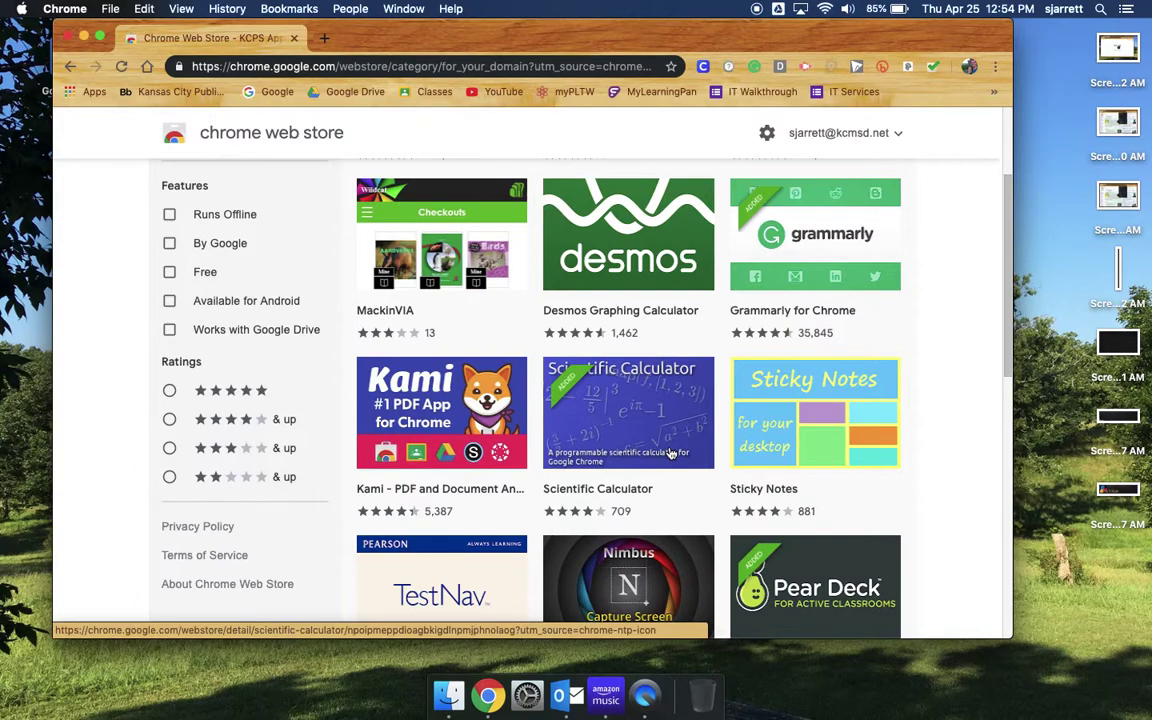
scroll(500, 390, "up", 3)
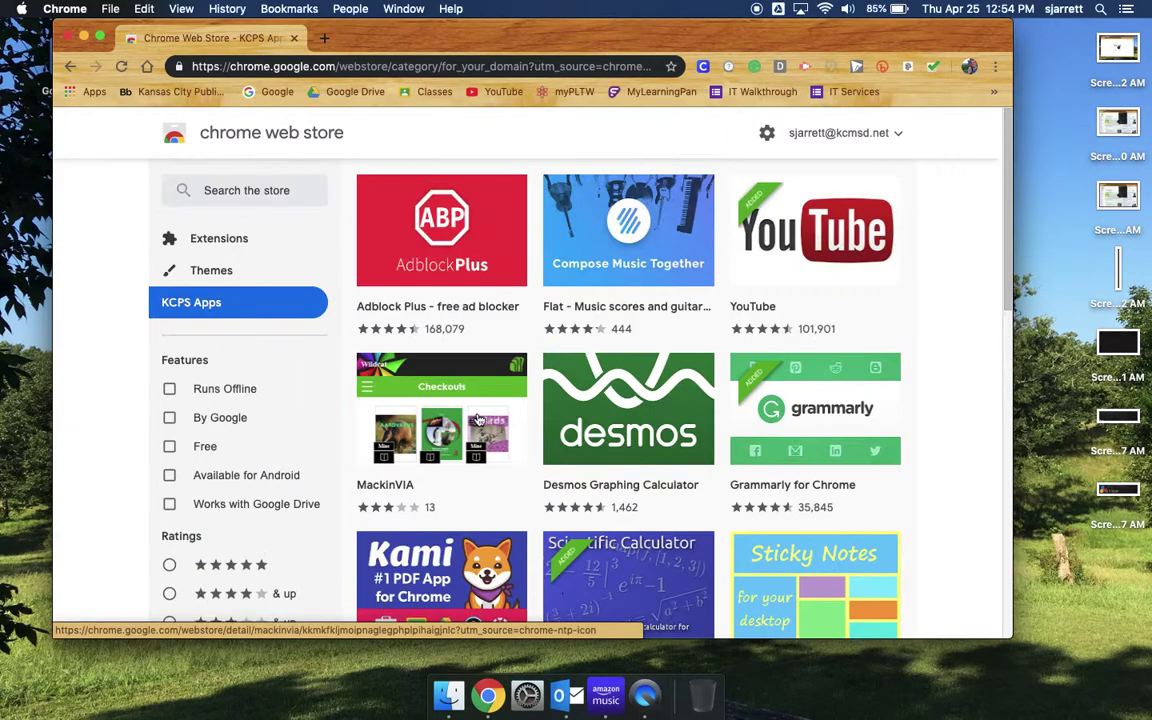
- Go to the store's extensions and review the available categories without choosing one
left_click(224, 238)
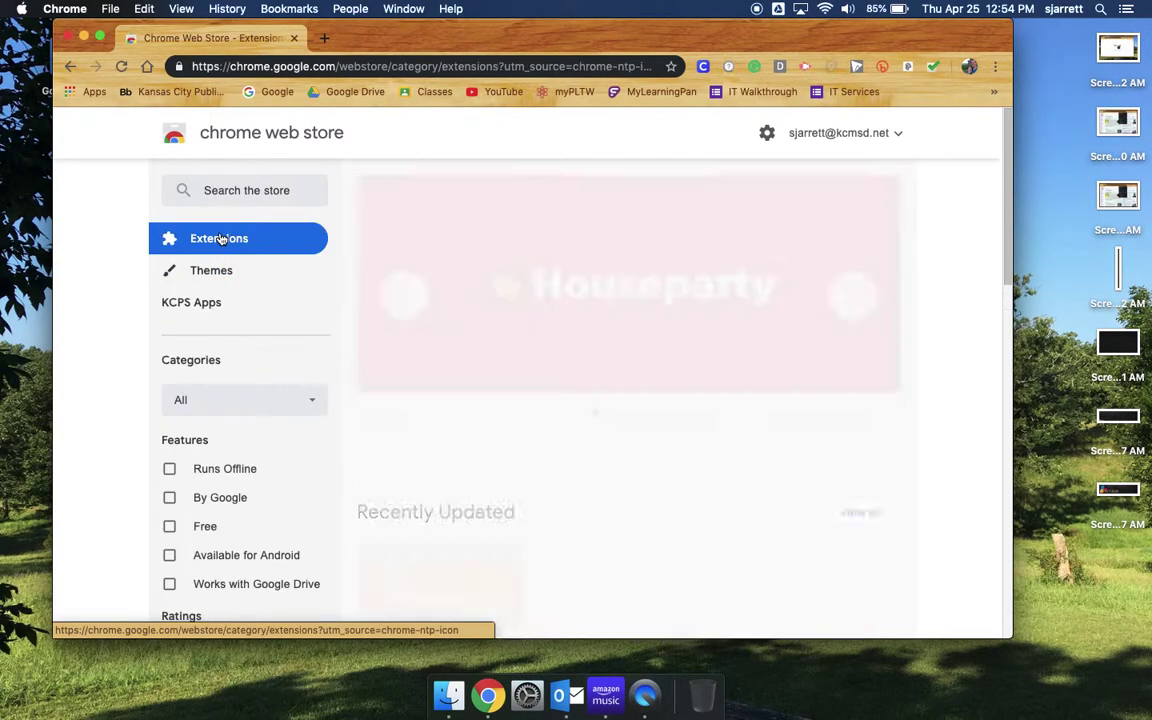
scroll(241, 309, "down", 2)
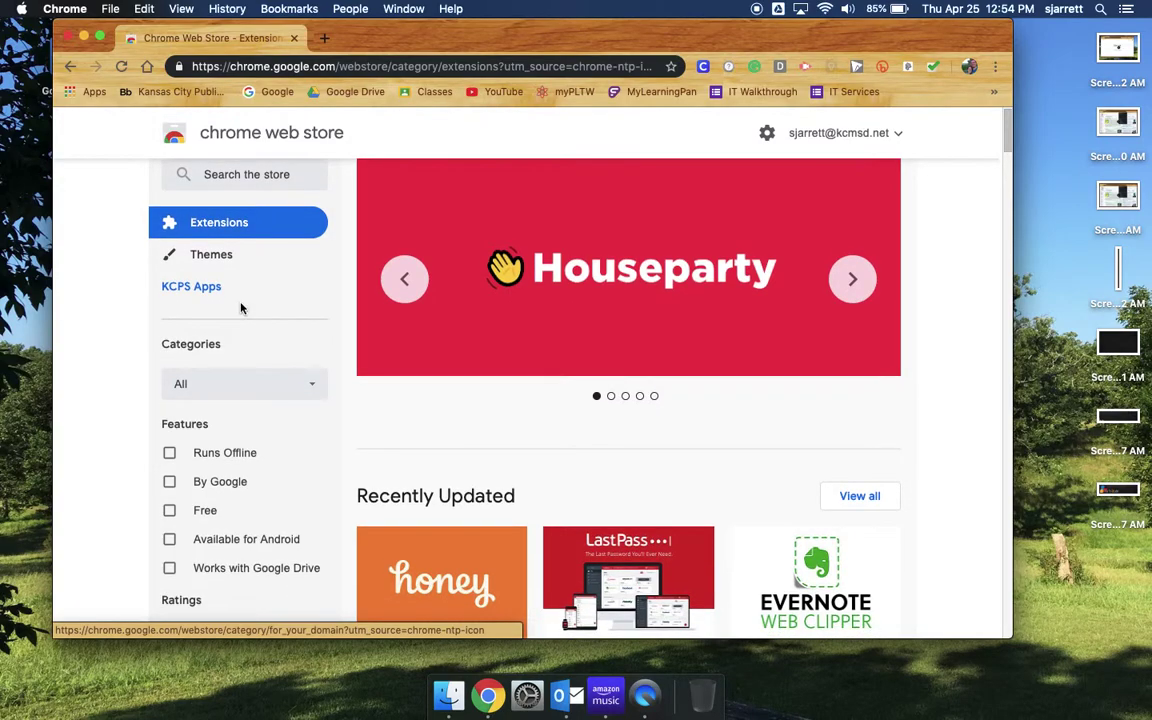
left_click(246, 350)
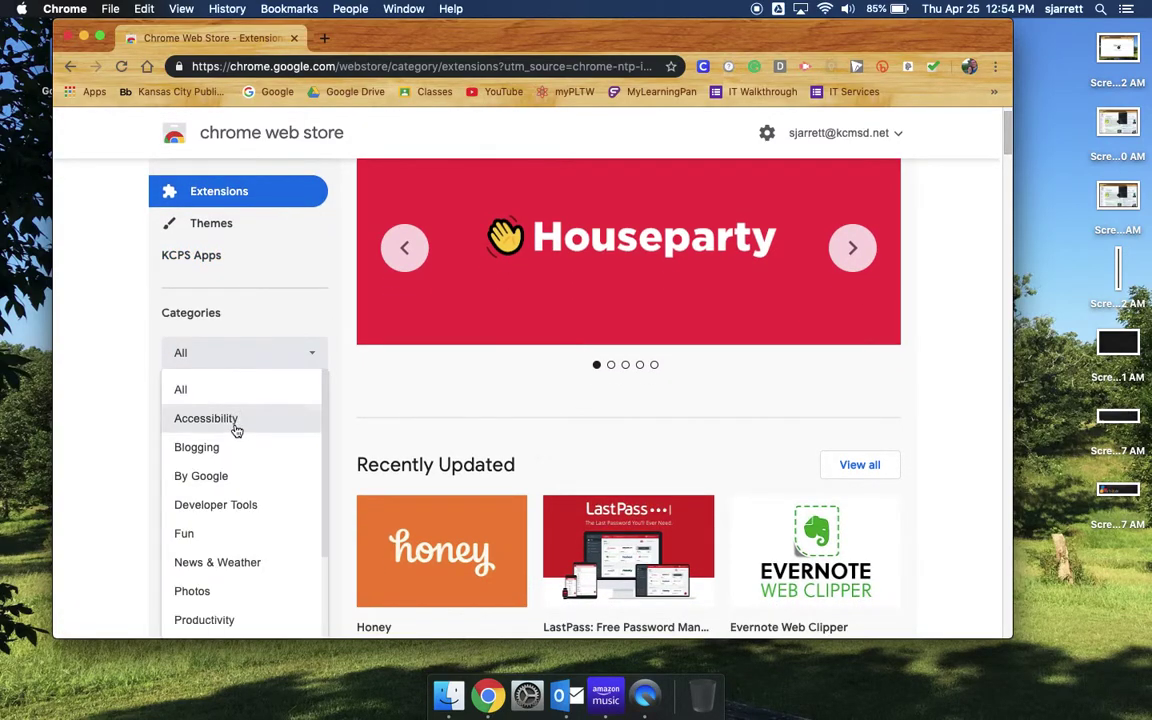
scroll(249, 441, "down", 2)
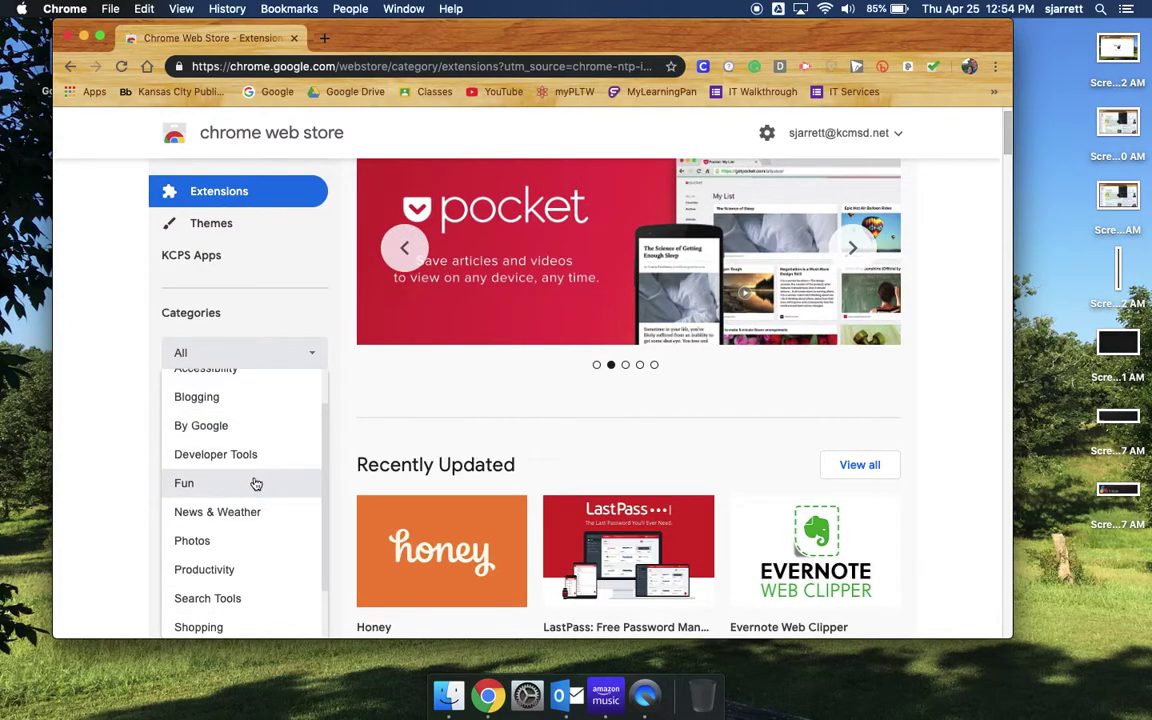
scroll(230, 545, "down", 1)
scroll(222, 570, "down", 5)
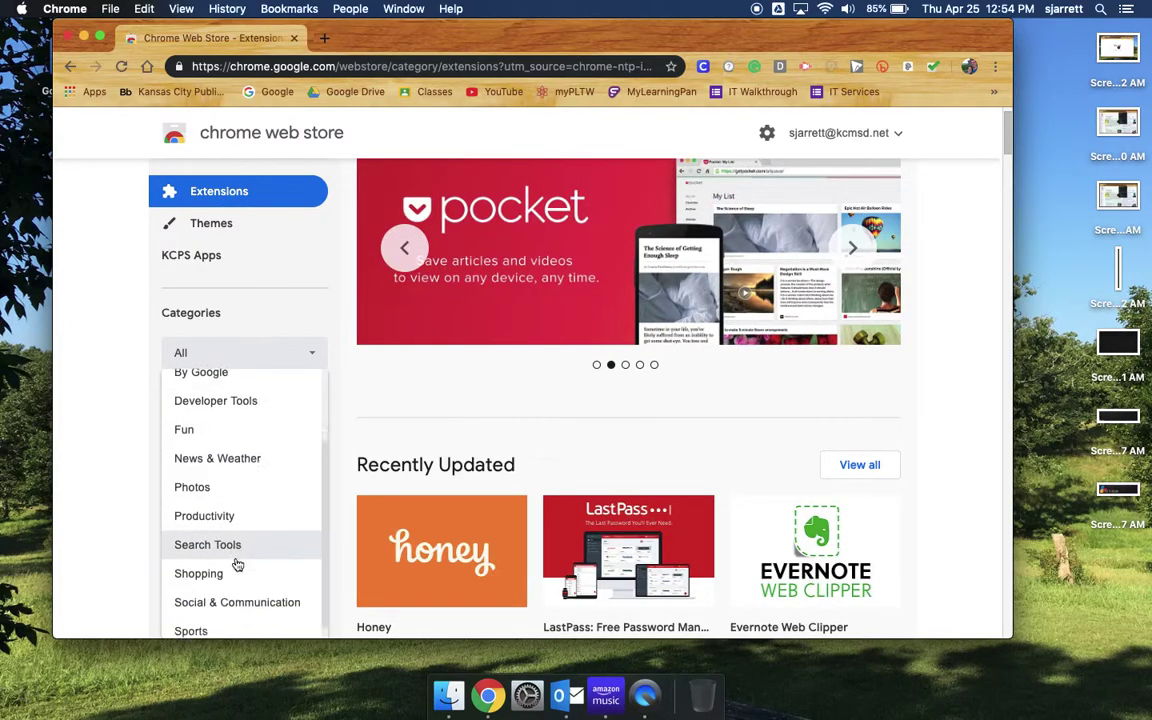
scroll(226, 490, "up", 2)
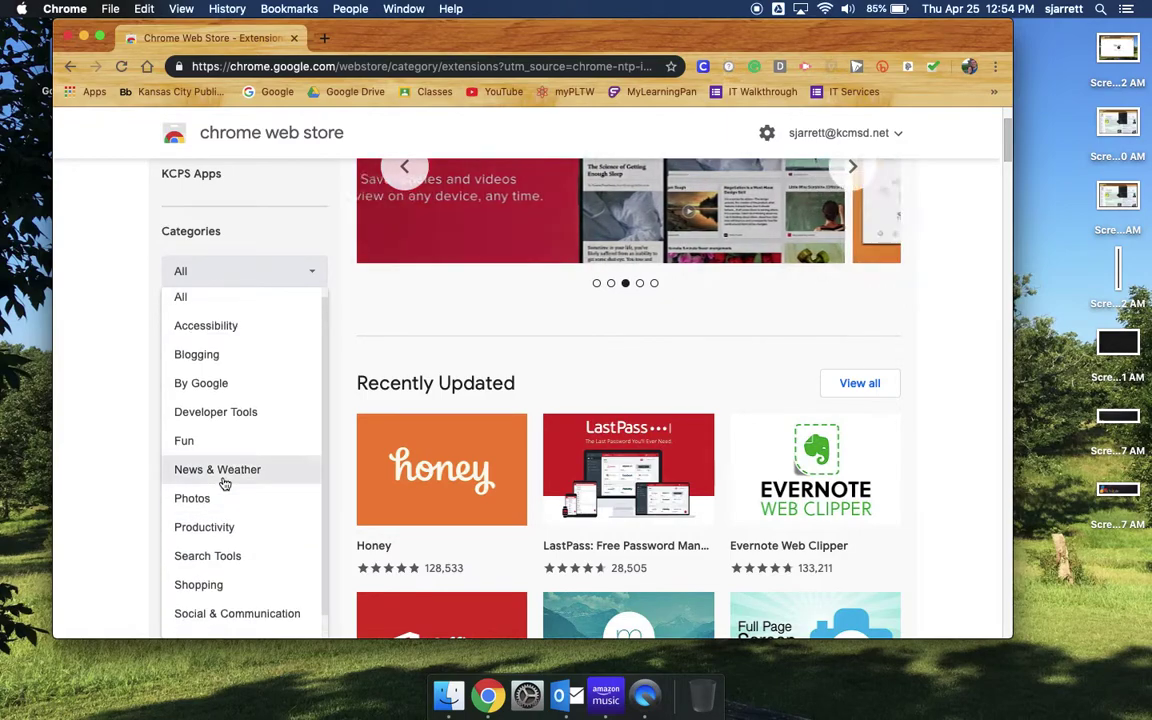
left_click(104, 363)
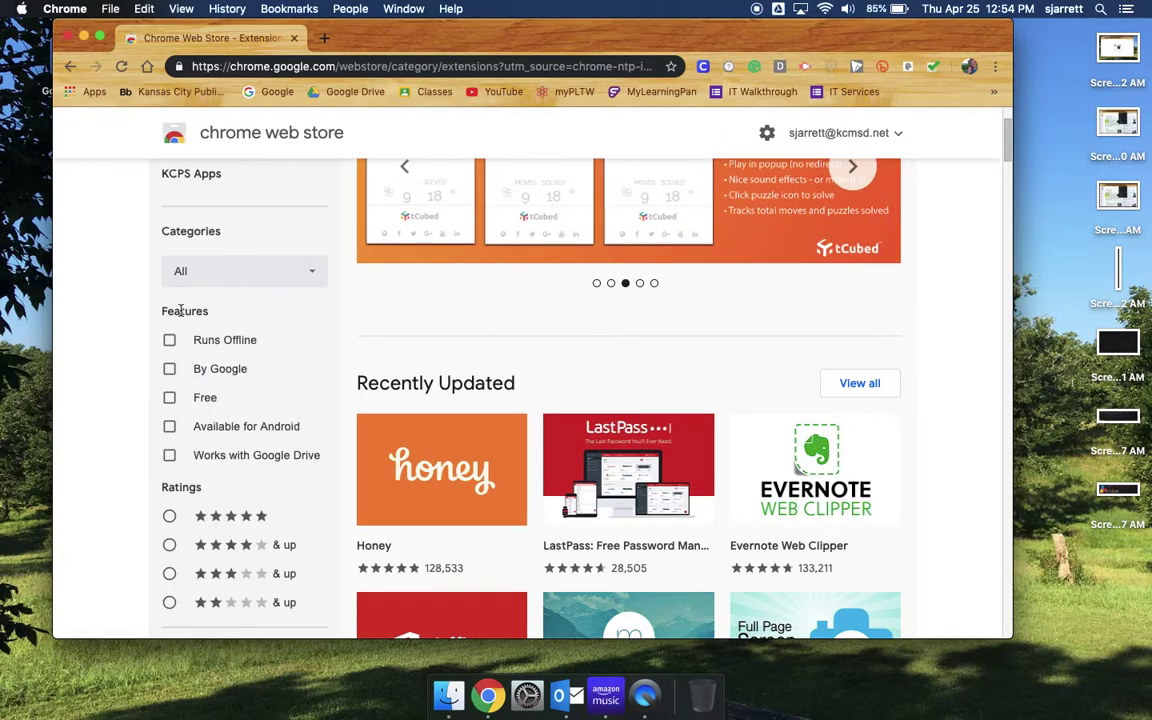
- Filter the extensions by the features By Google and Free
left_click(170, 370)
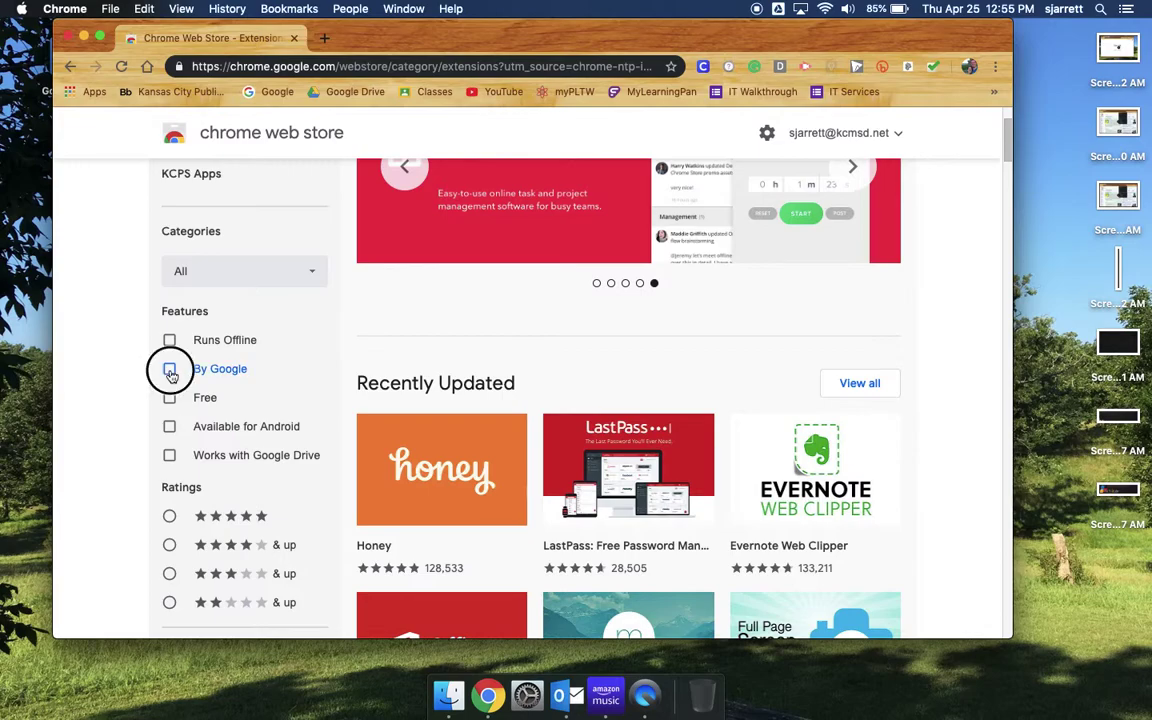
scroll(104, 436, "down", 1)
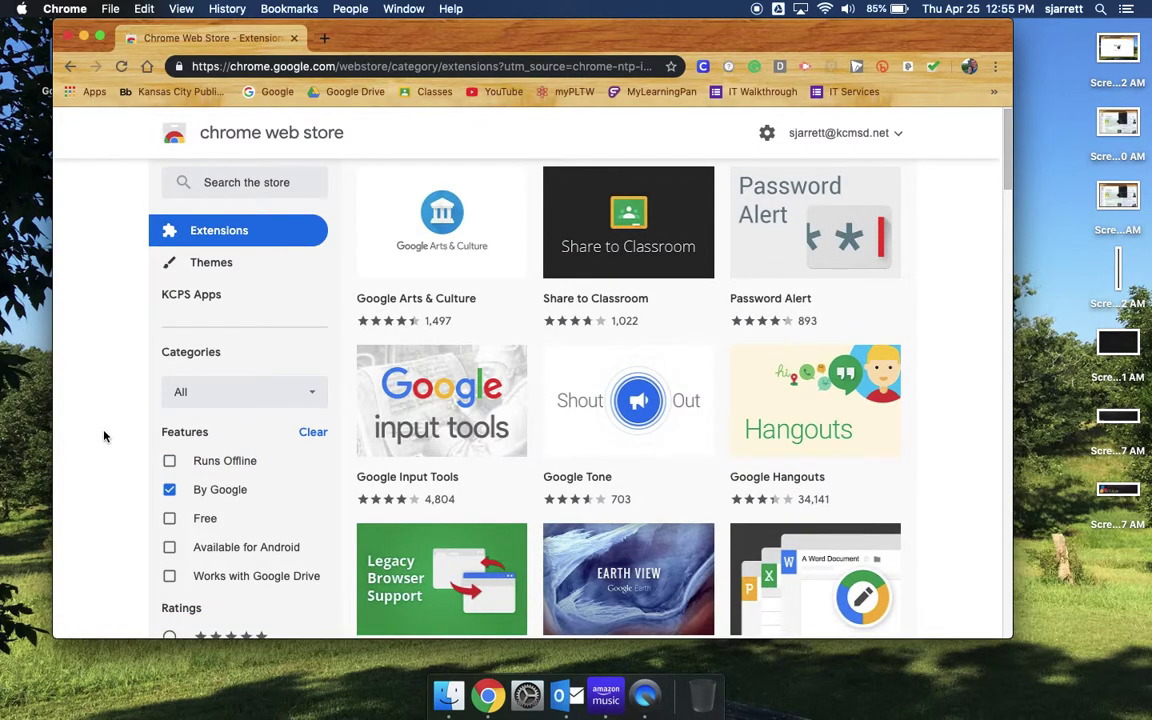
scroll(104, 436, "down", 1)
left_click(169, 490)
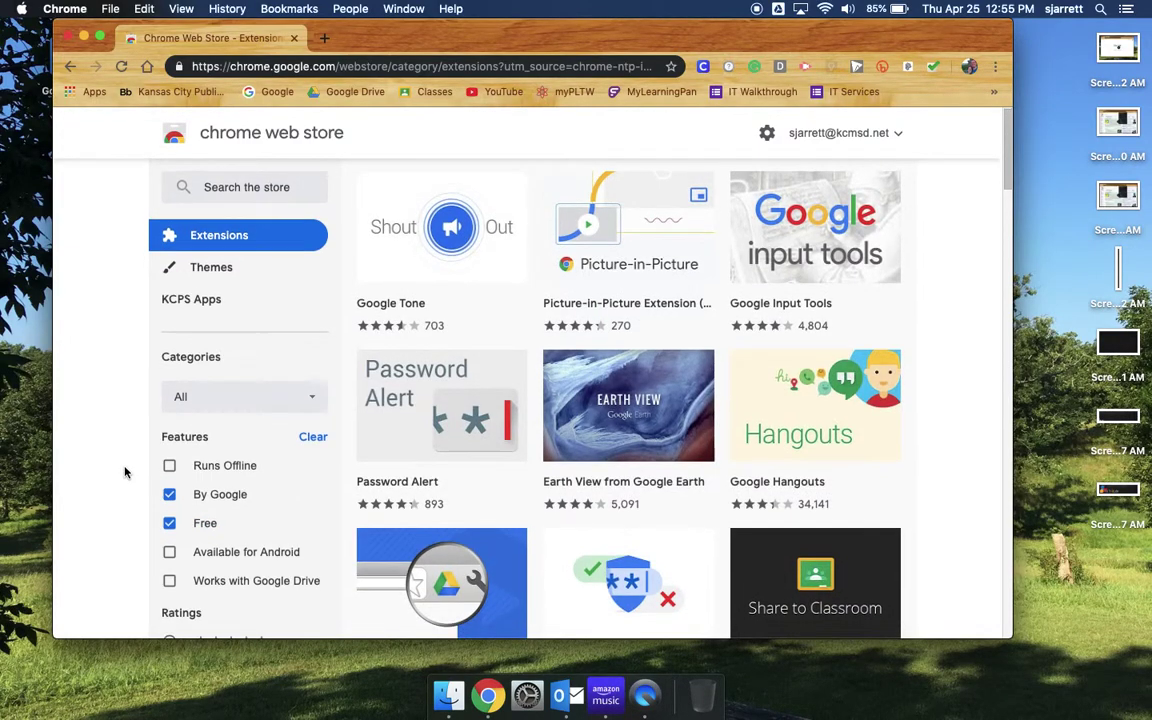
- Restrict the filtered extensions to ratings of four stars and up, and browse the matching extensions
scroll(125, 472, "down", 5)
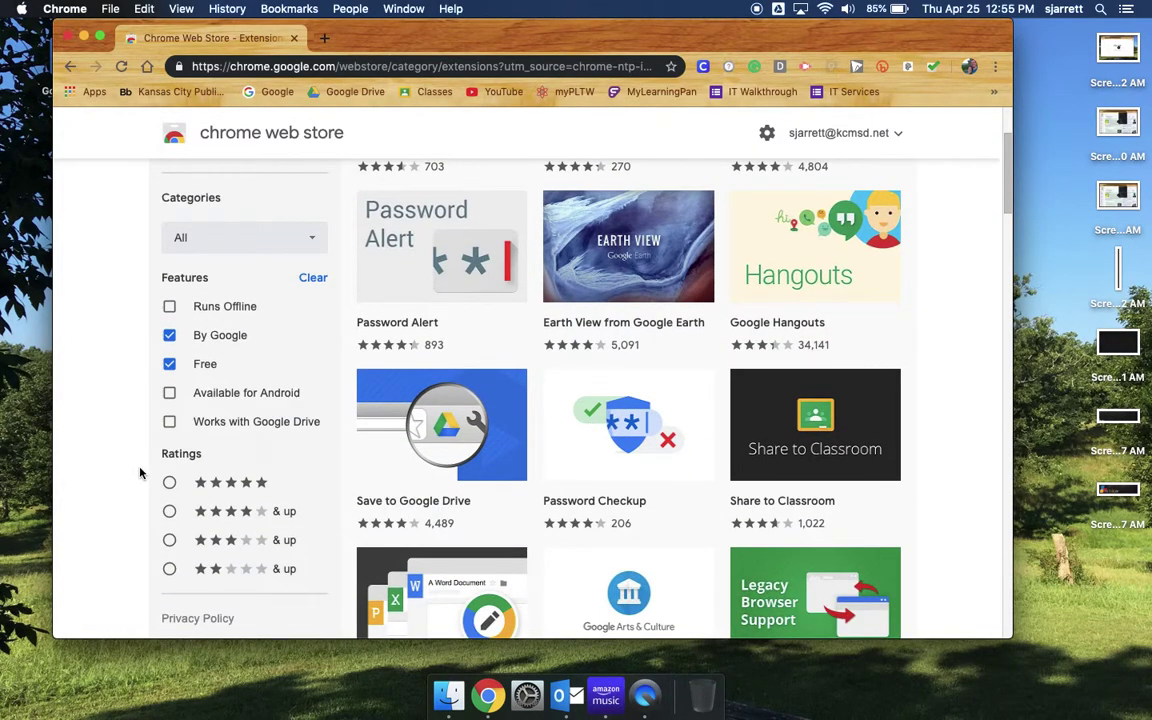
left_click(170, 512)
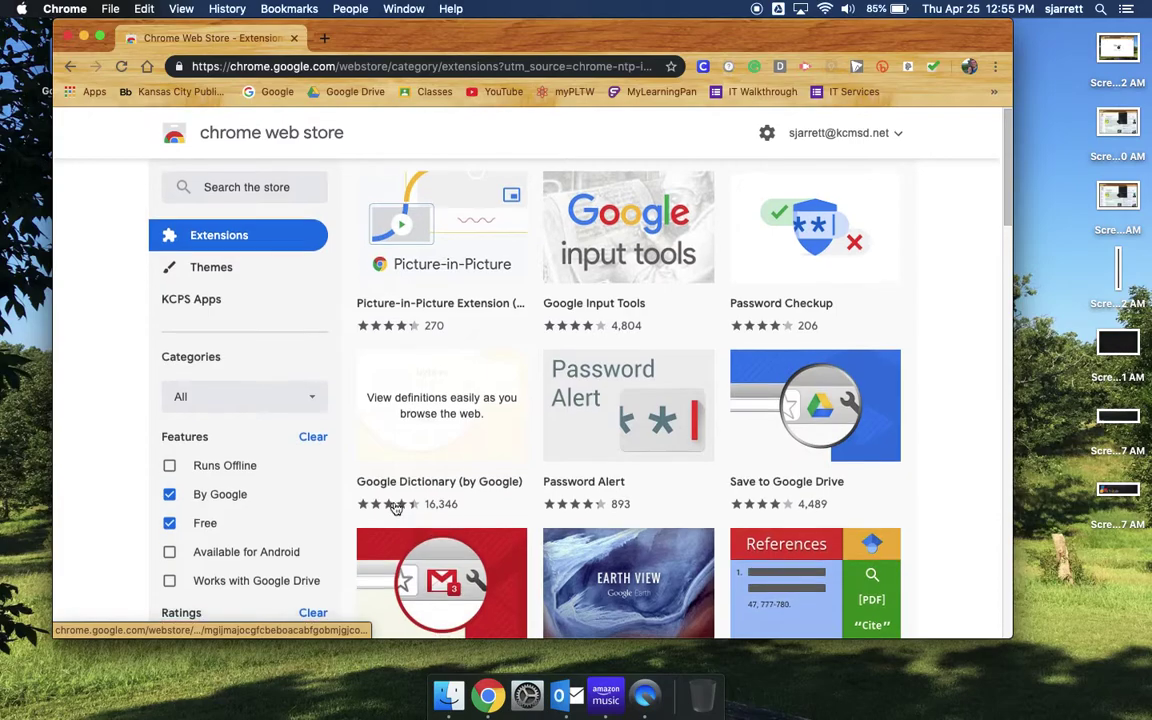
scroll(428, 511, "down", 2)
scroll(428, 511, "down", 5)
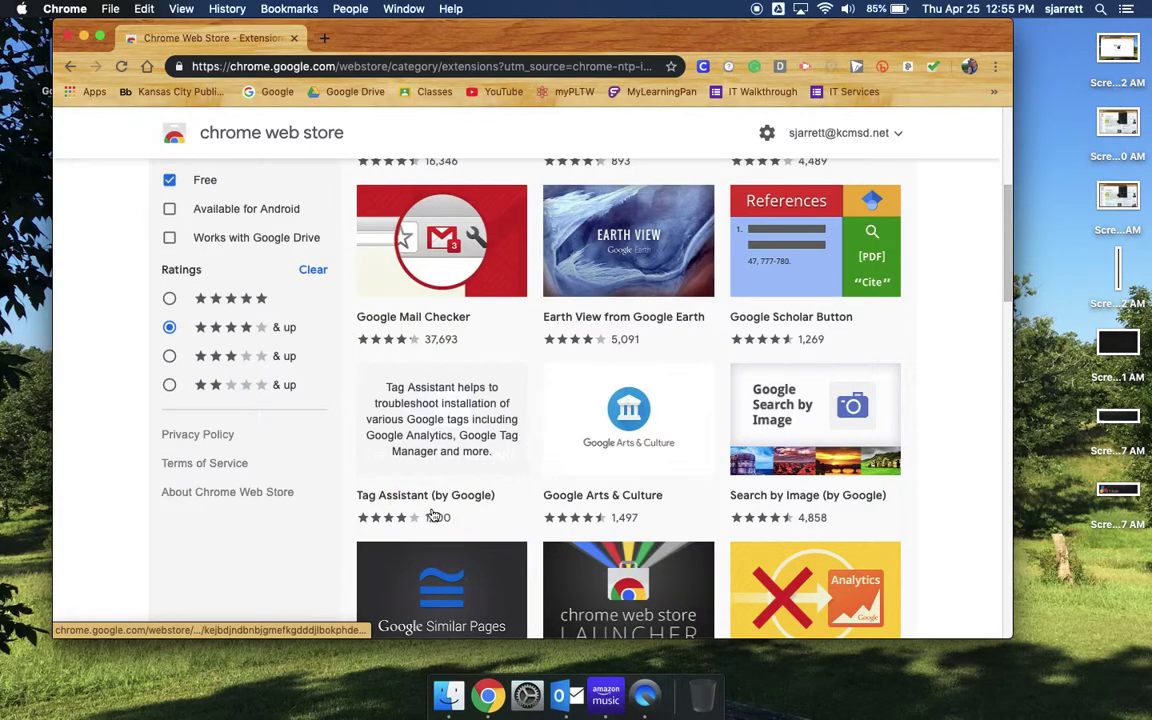
scroll(433, 512, "up", 7)
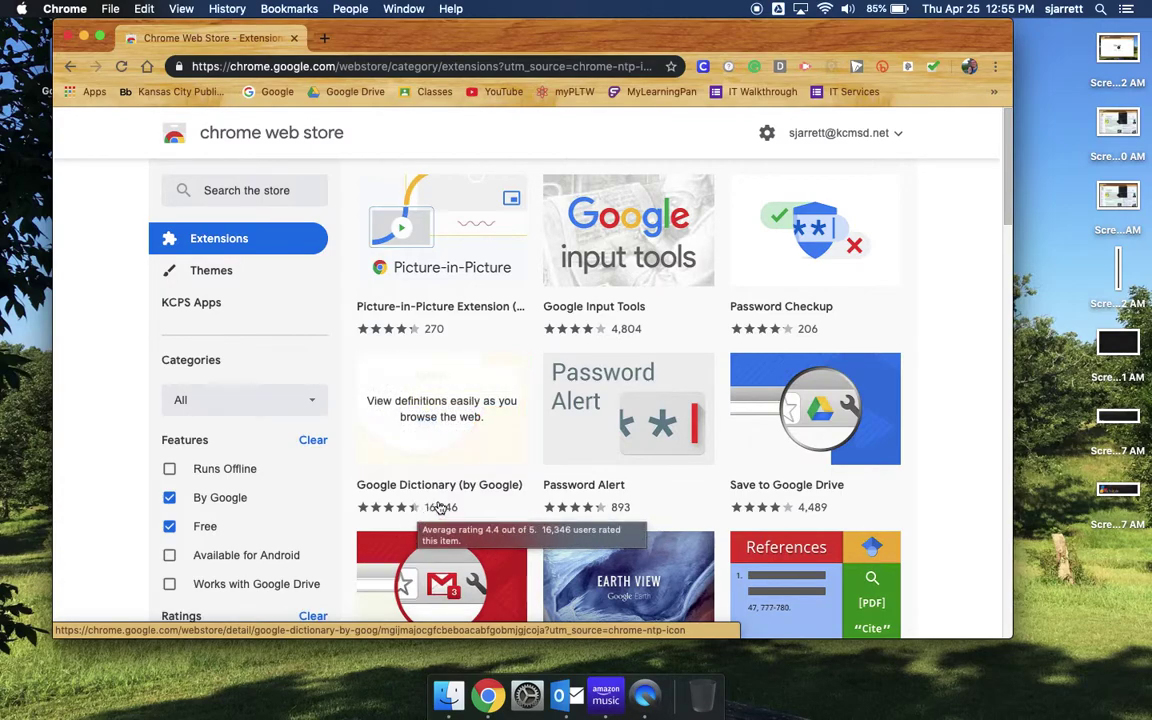
- Add the Google Dictionary (by Google) extension to Chrome from its store page and approve its requested access
scroll(525, 492, "down", 1)
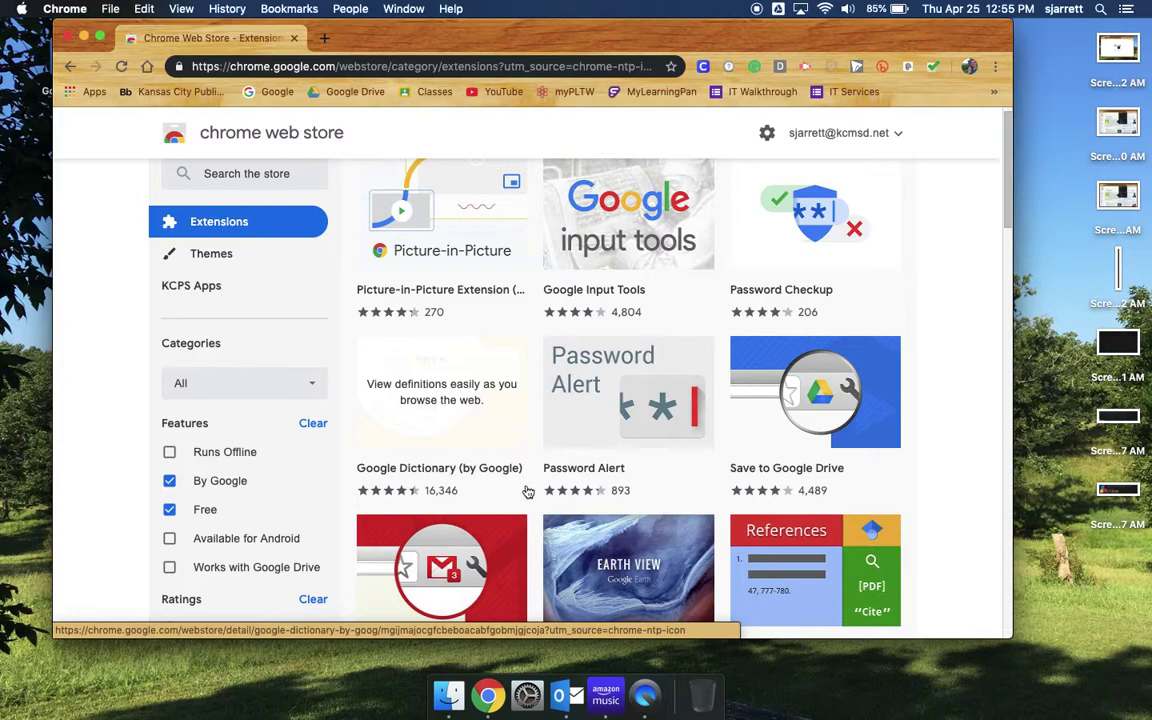
scroll(528, 491, "down", 1)
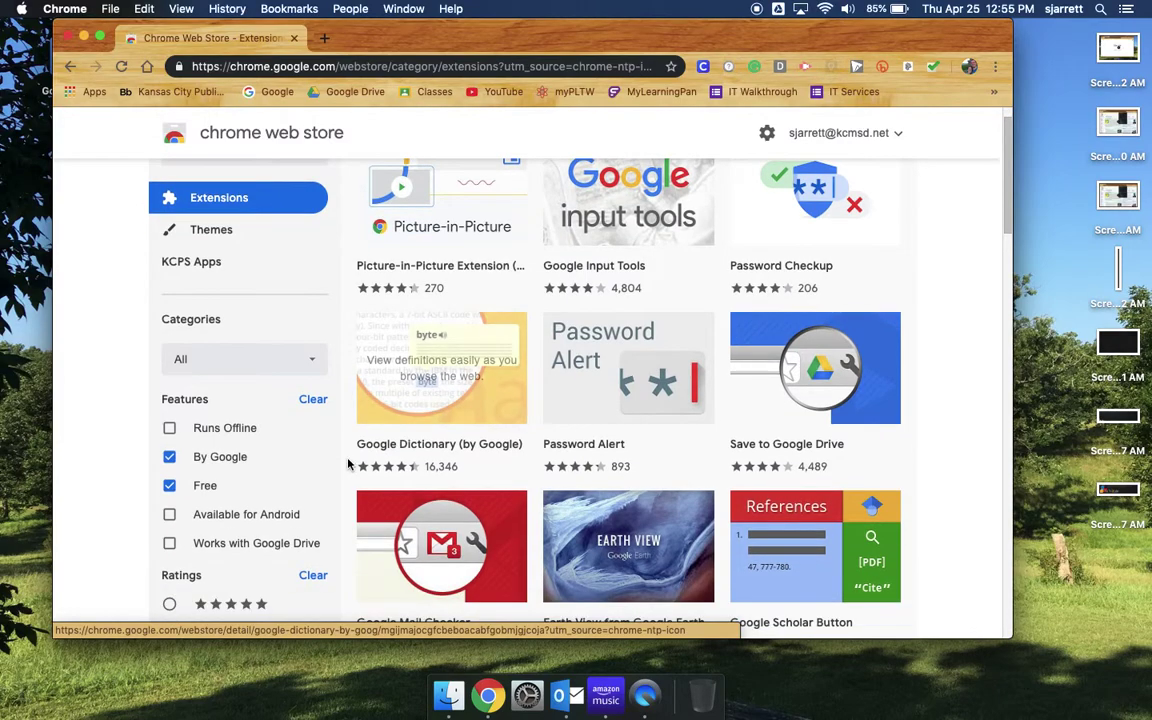
left_click(459, 406)
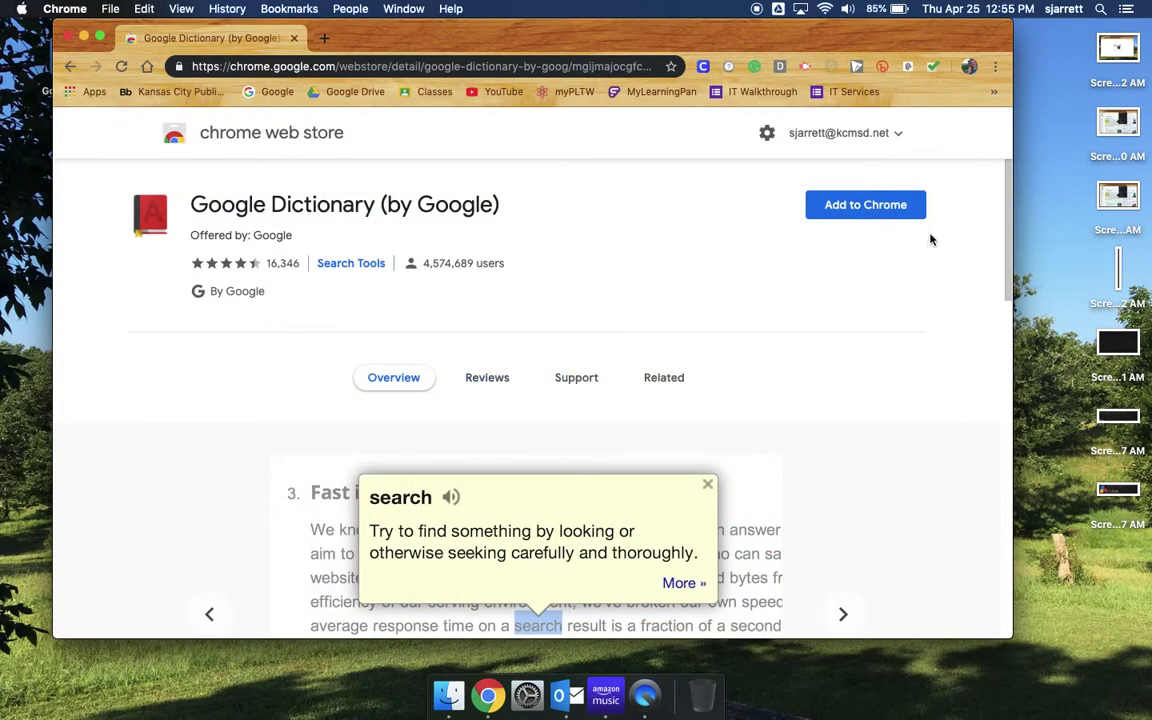
left_click(866, 208)
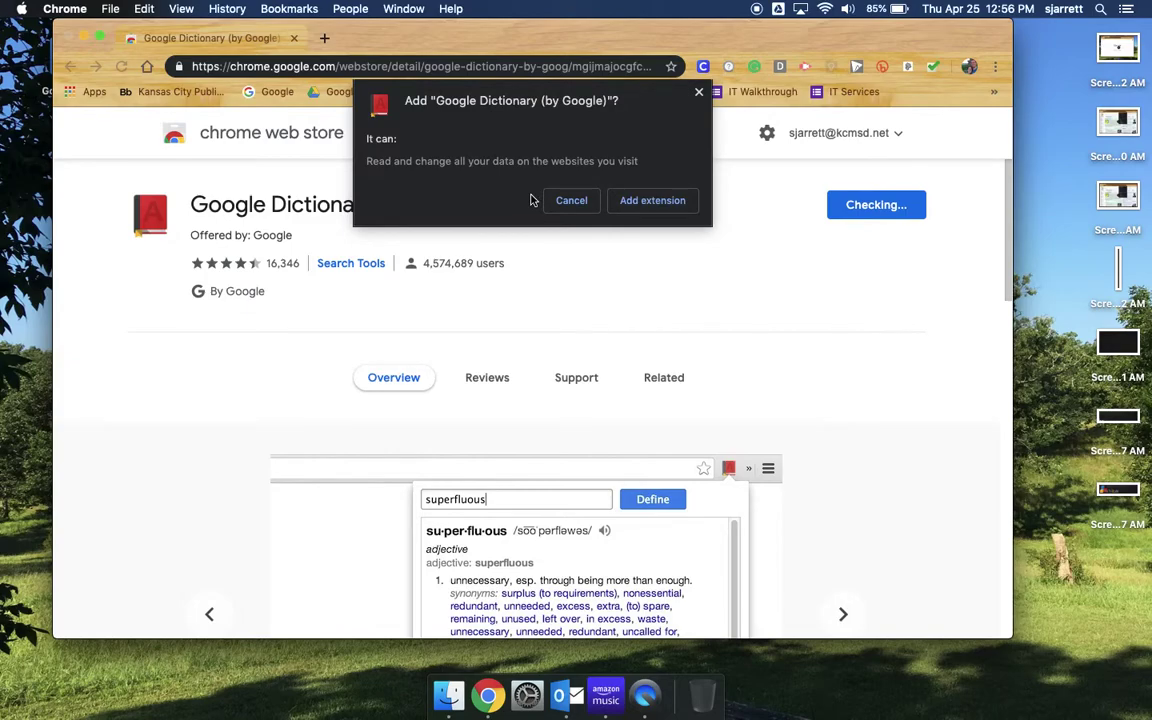
left_click(645, 205)
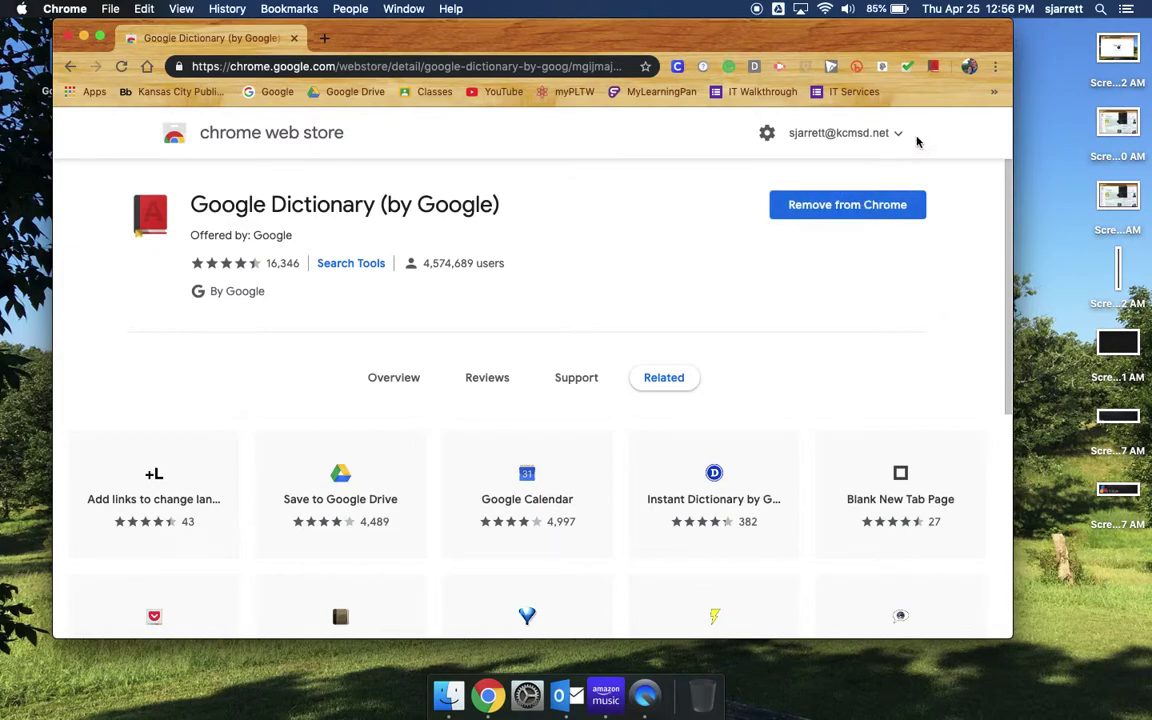
- Review the management choices for the installed Google Dictionary extension without choosing one
right_click(933, 66)
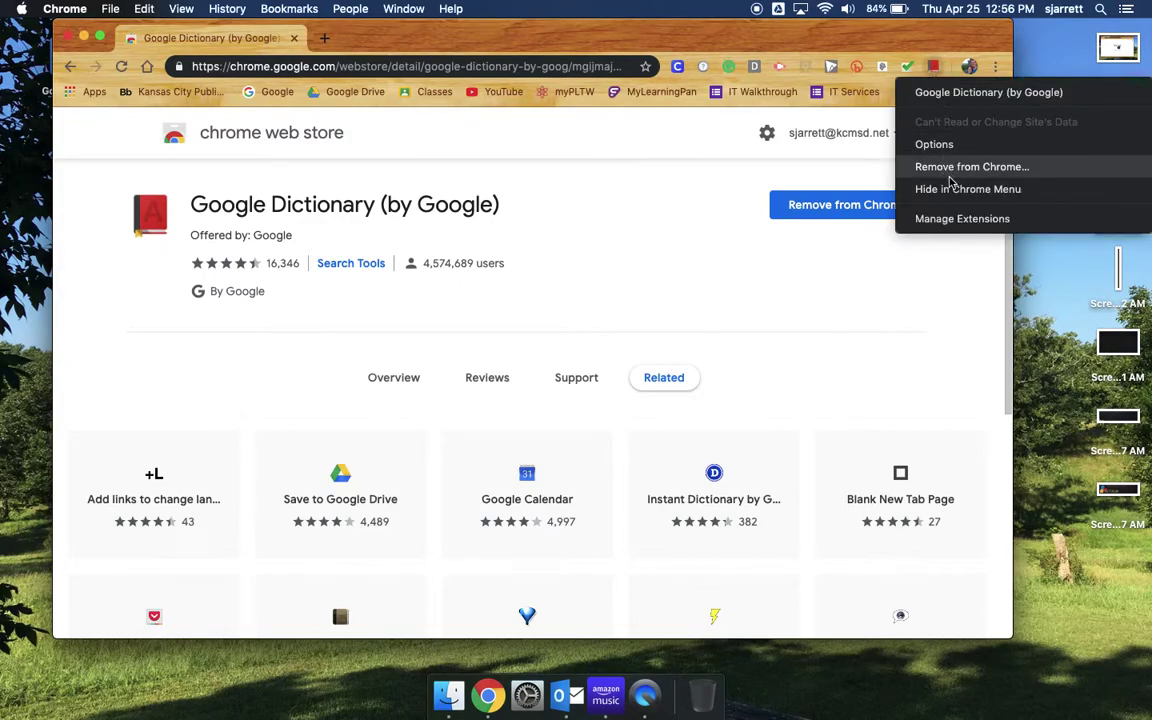
left_click(841, 283)
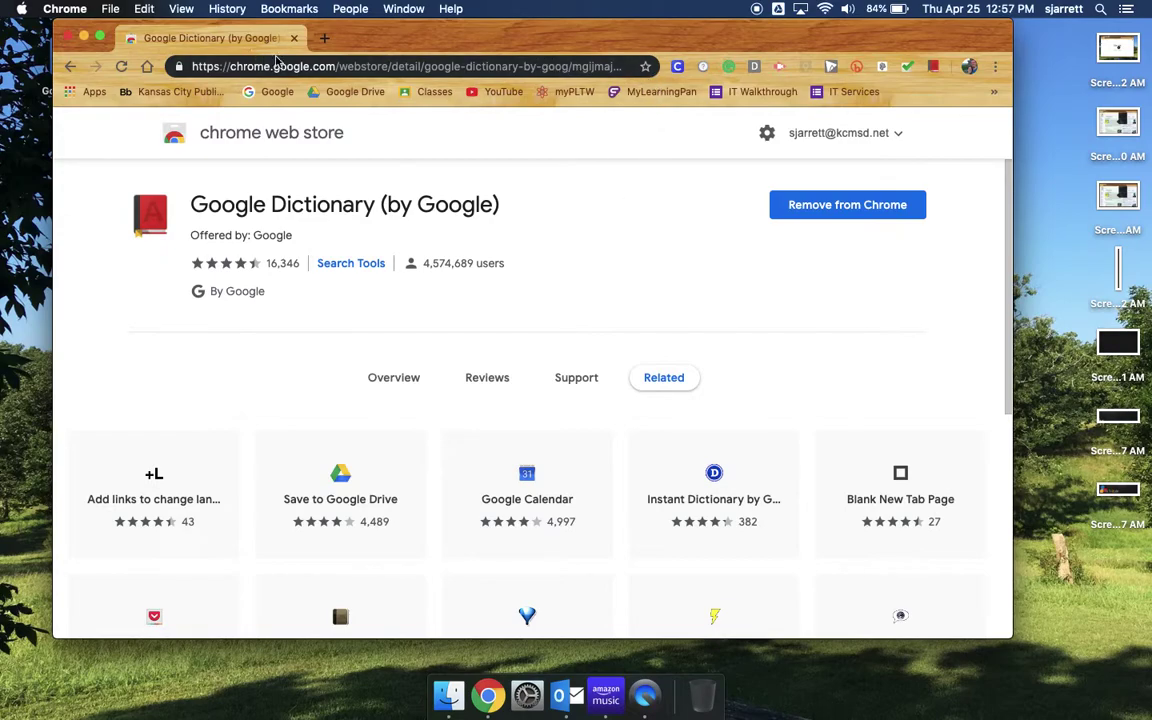
- Widen the address bar to hide some extension icons, and check the hidden ones in Chrome's main menu
left_click_drag(659, 66, 796, 66)
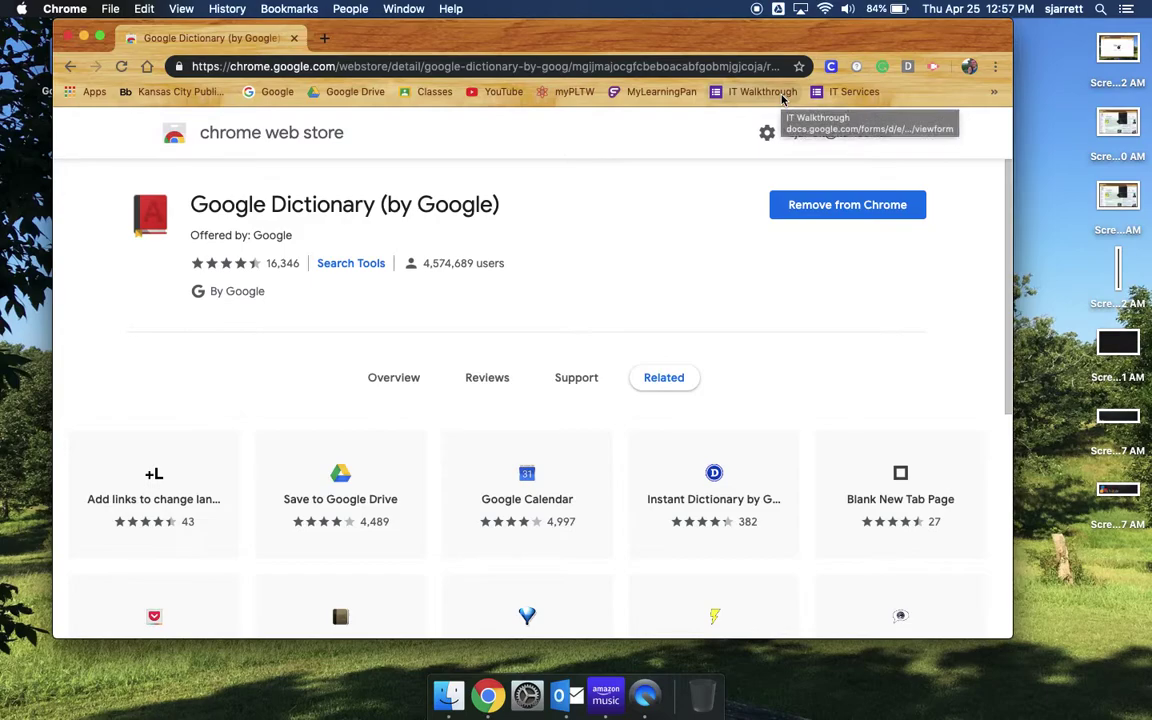
left_click(995, 67)
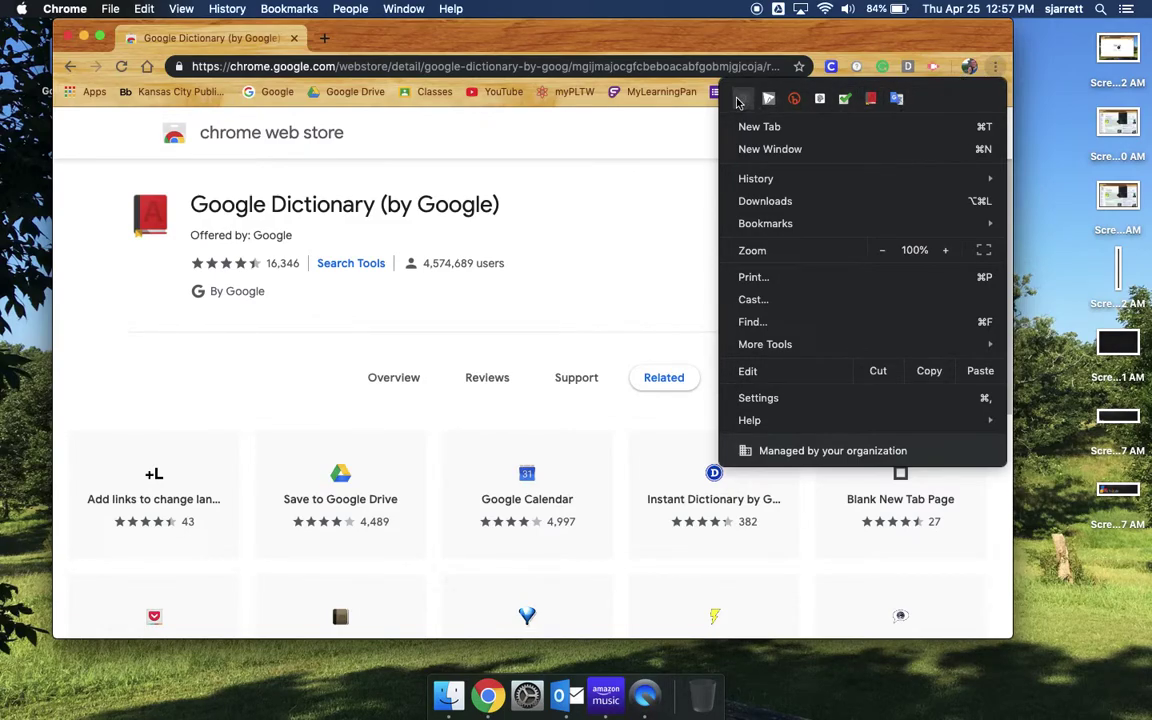
left_click(703, 143)
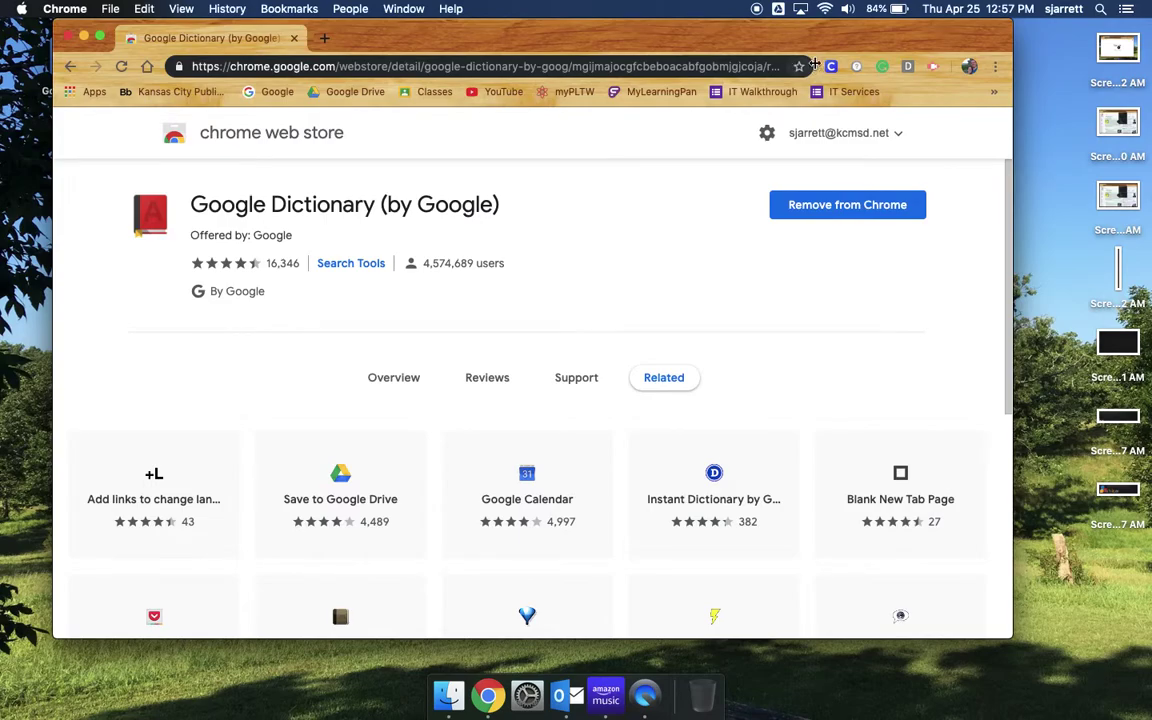
- Shorten the address bar to show all extension icons again, and return to the Chrome Web Store's main page
left_click_drag(812, 59, 596, 70)
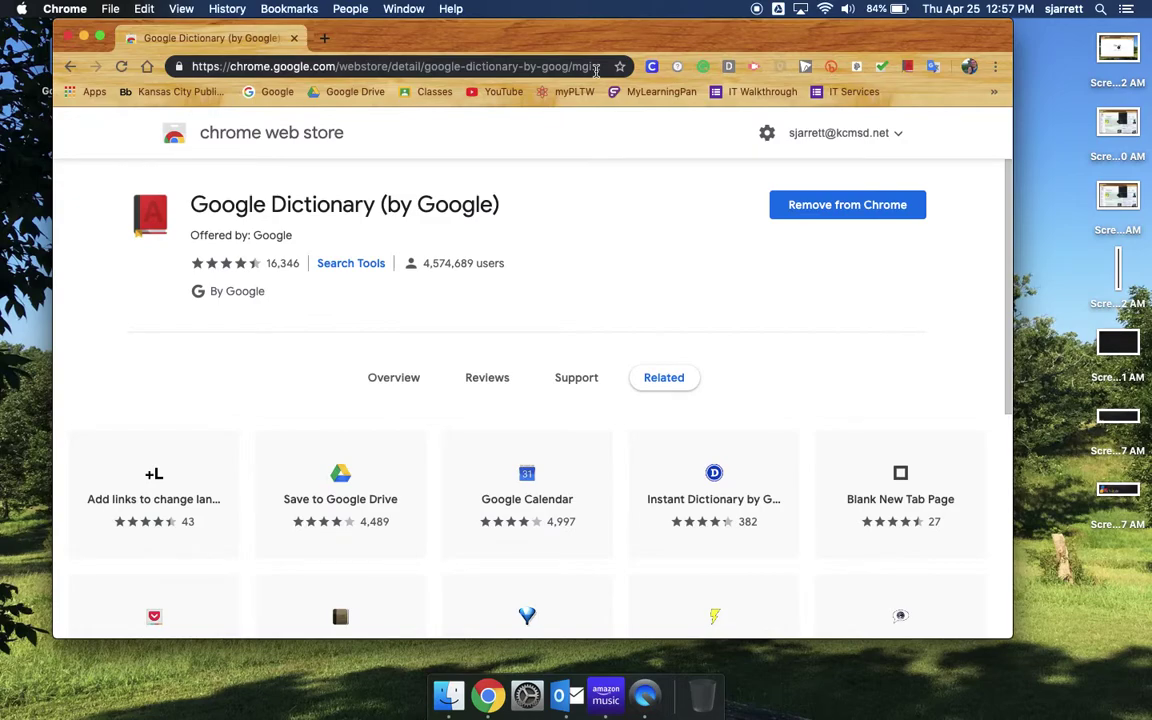
left_click(285, 134)
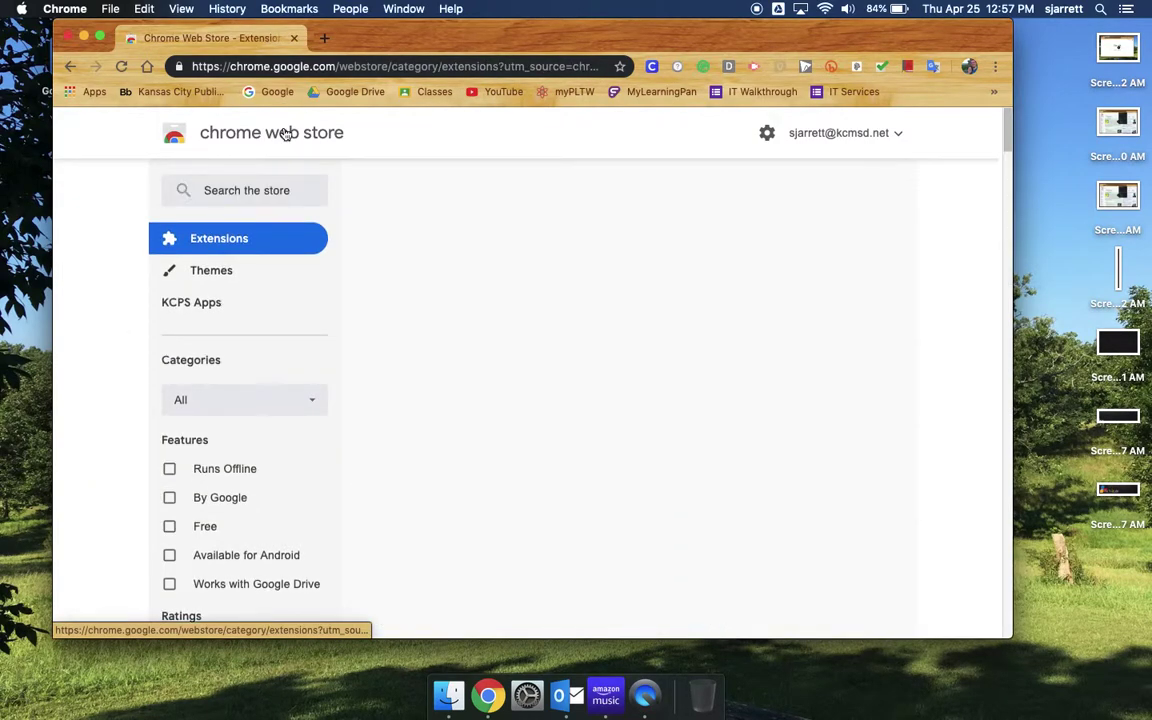